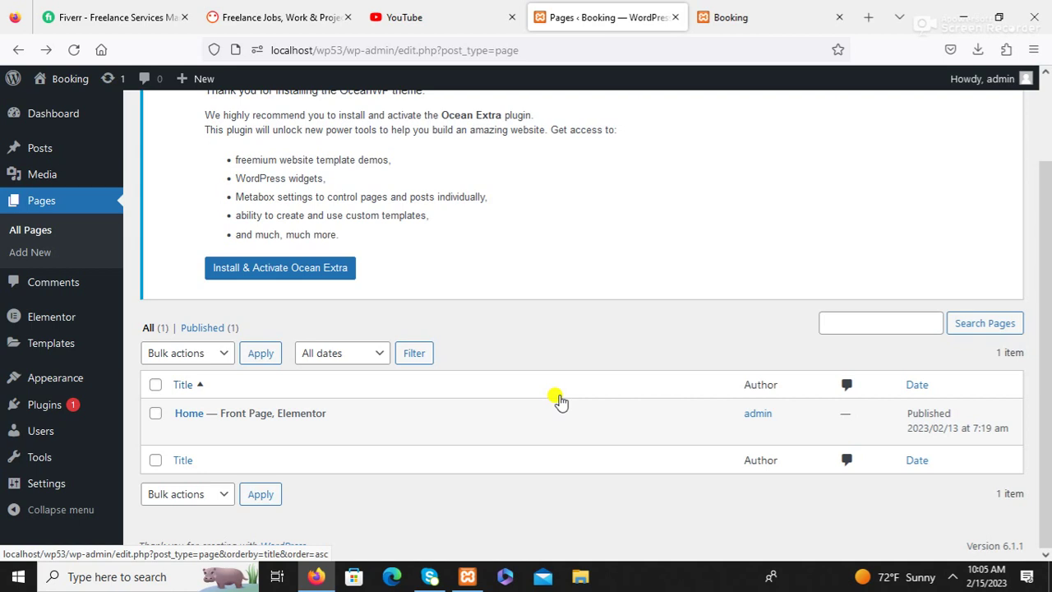
- Switch to YouTube, start going live, and allow access to the camera and microphone
mouse_move(535, 403)
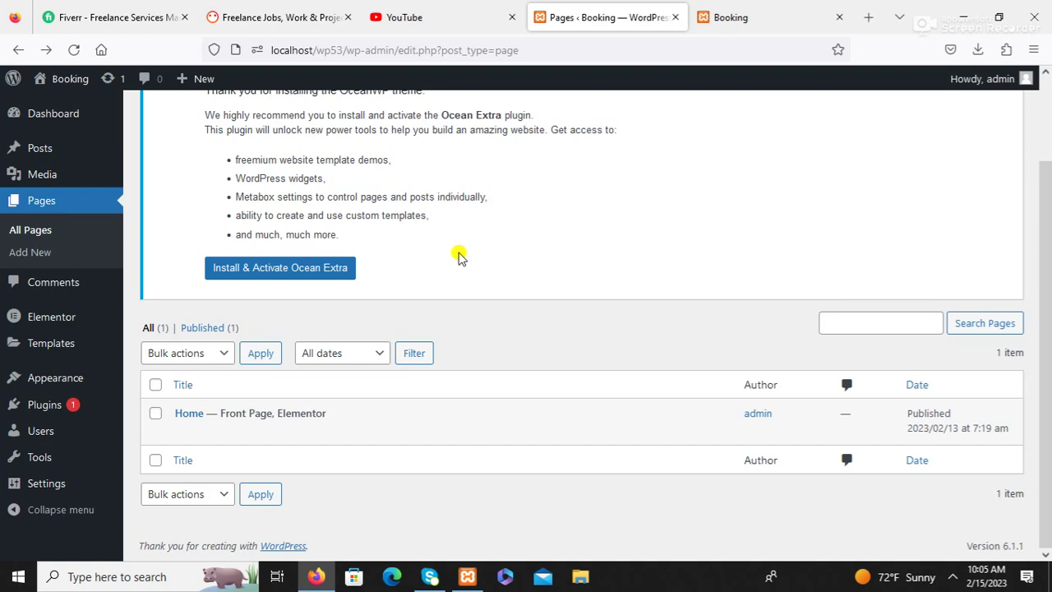
left_click(433, 22)
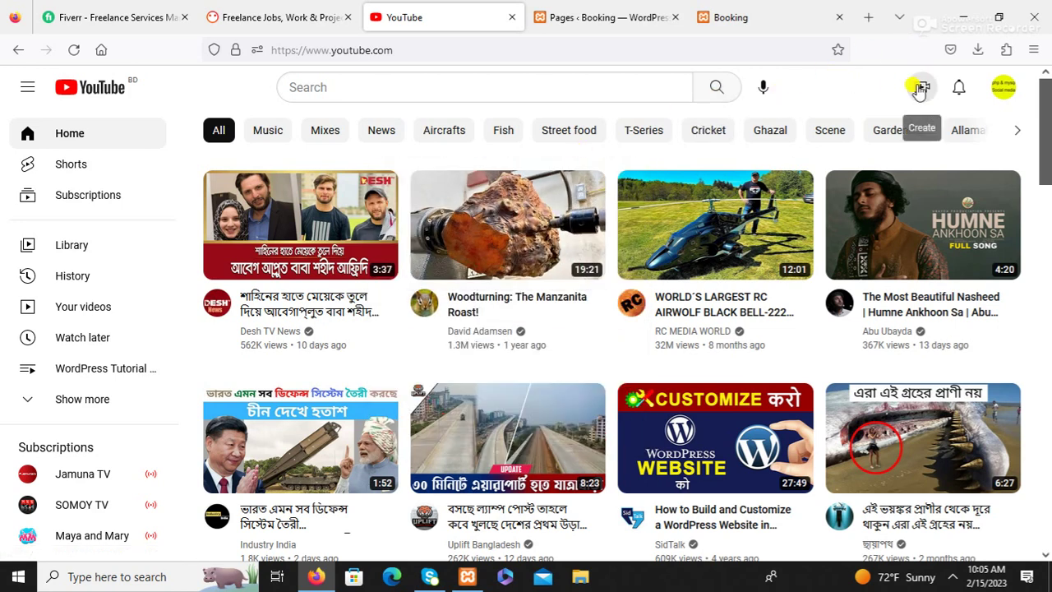
left_click(922, 90)
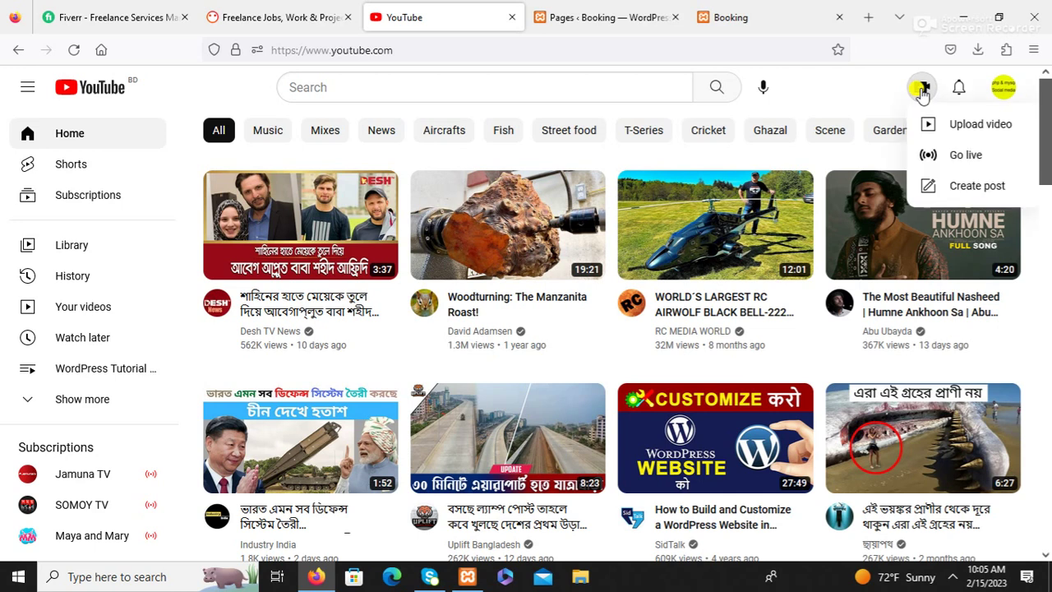
left_click(953, 154)
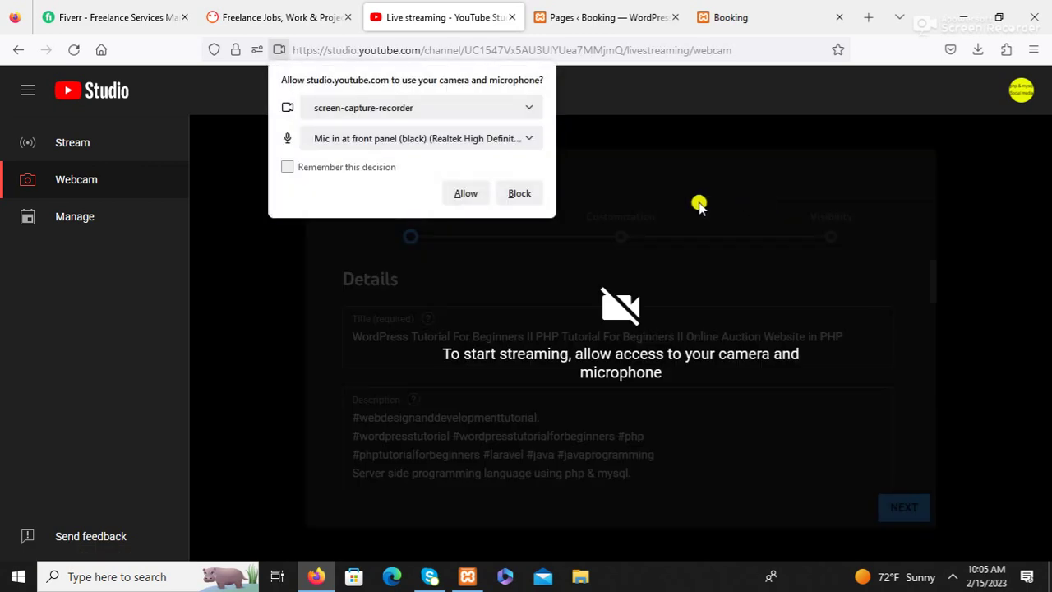
left_click(467, 194)
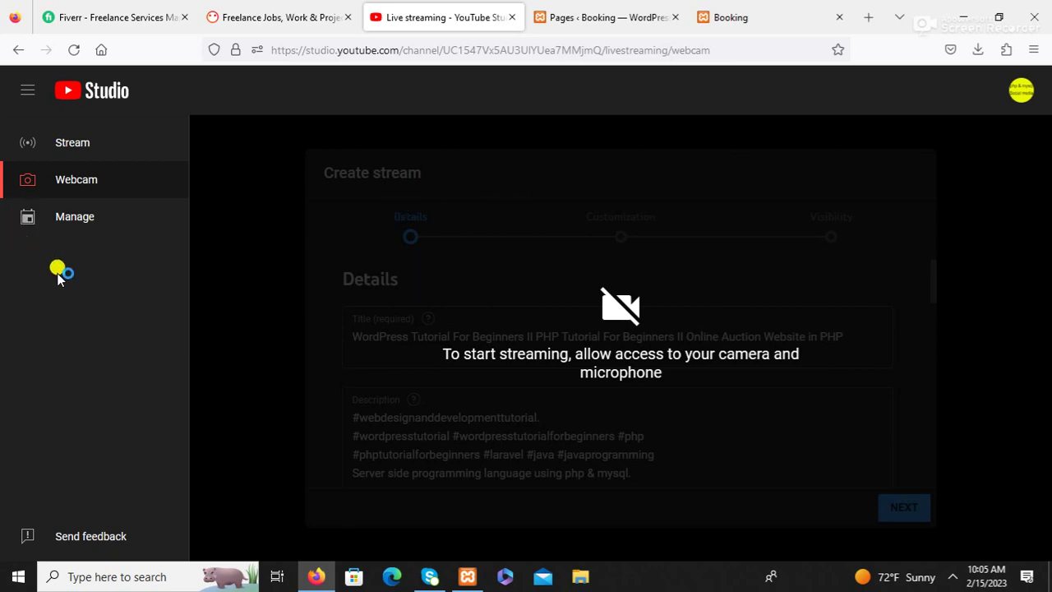
- Schedule a new stream from the stream management page and title it "How To Add Website YouTube Live Stream?"
left_click(74, 220)
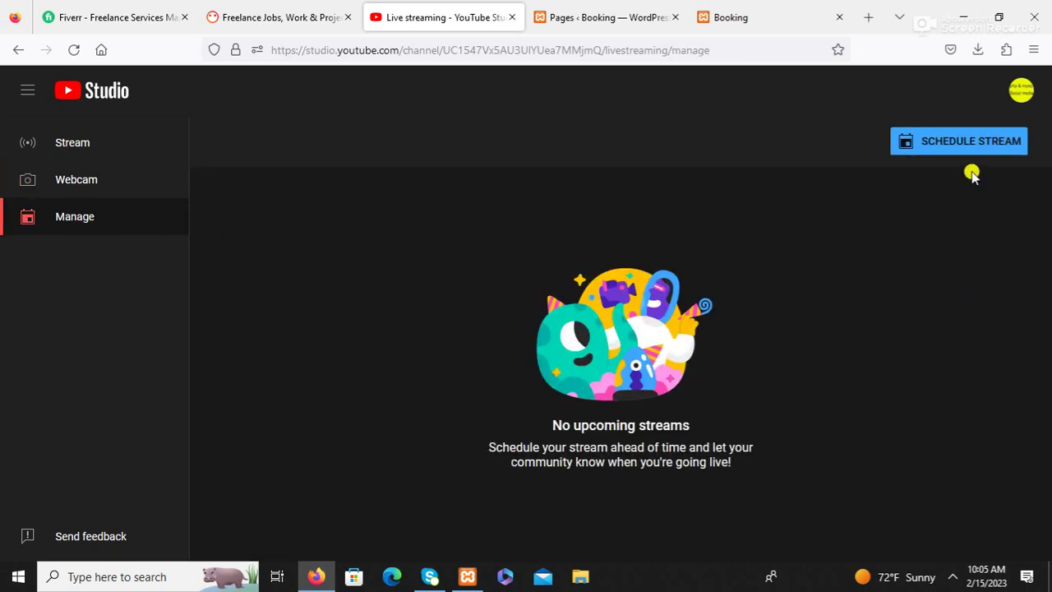
left_click(972, 146)
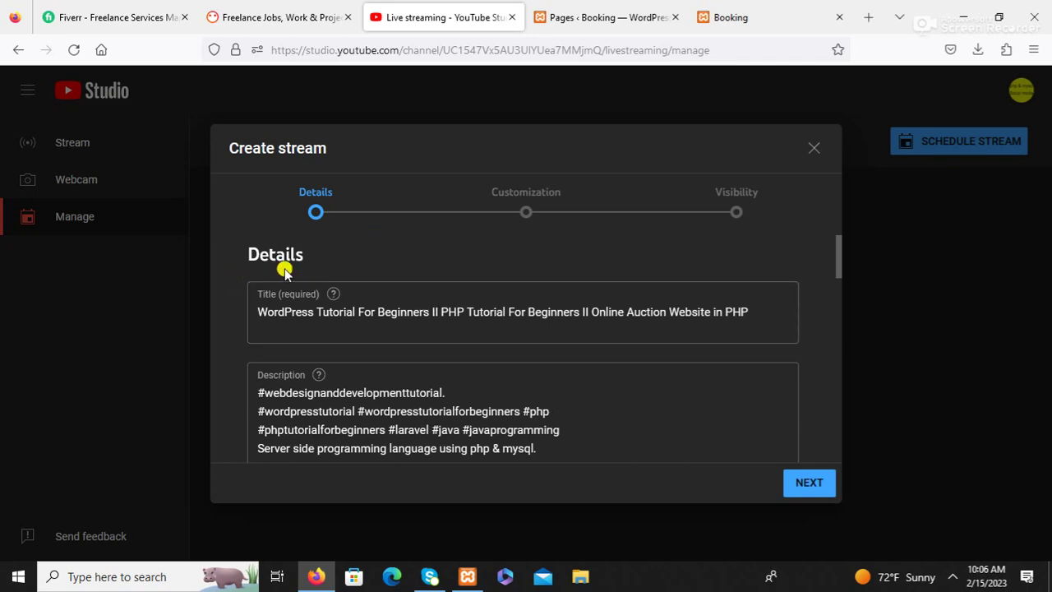
left_click(754, 309)
left_click_drag(703, 309, 249, 325)
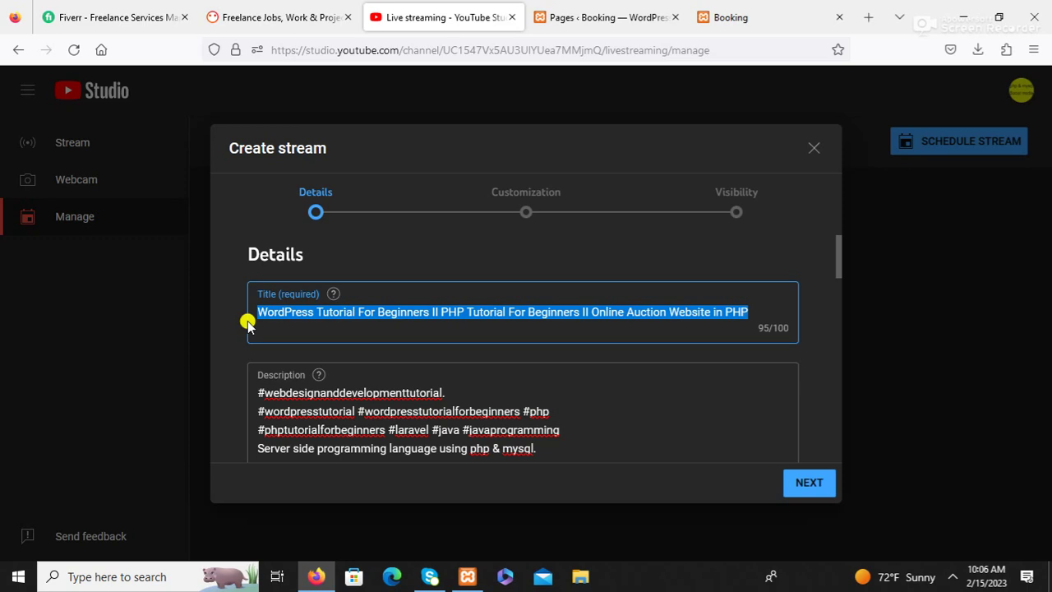
key("BackSpace")
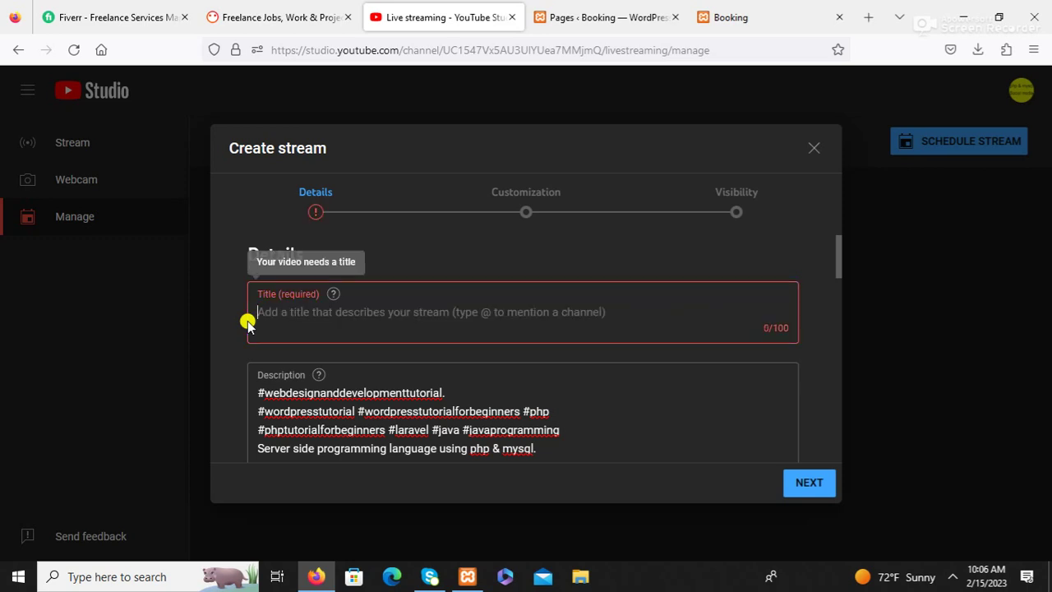
type("H")
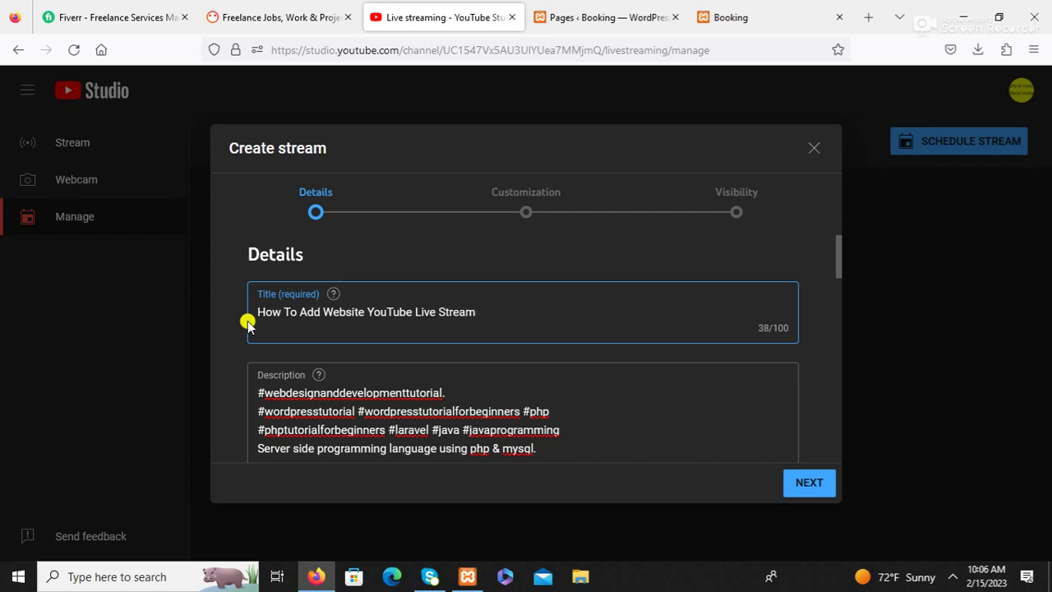
- Replace the stream's description with a copy of its title, "How To Add Website YouTube Live Stream?"
left_click_drag(257, 313, 505, 317)
key("ctrl+c")
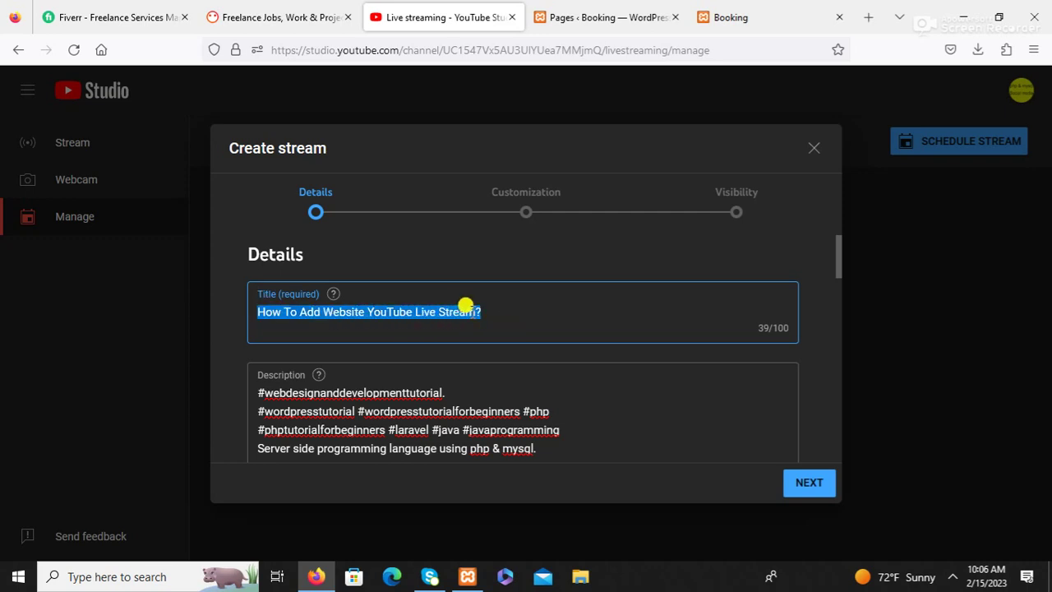
right_click(474, 316)
left_click(513, 89)
scroll(460, 313, "down", 3)
scroll(530, 350, "up", 1)
left_click_drag(535, 370, 234, 316)
key("BackSpace")
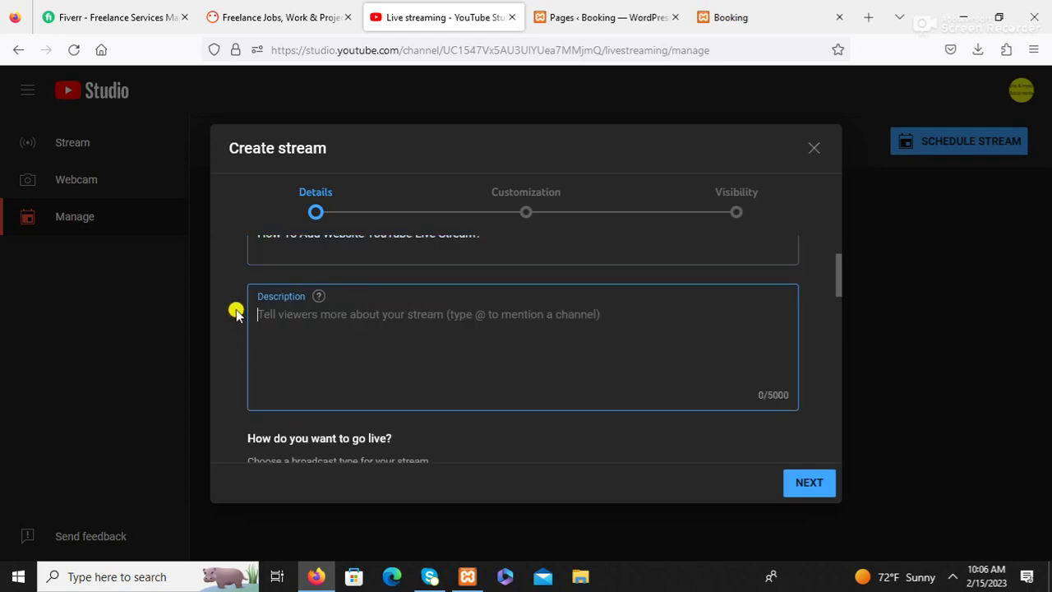
key("ctrl+v")
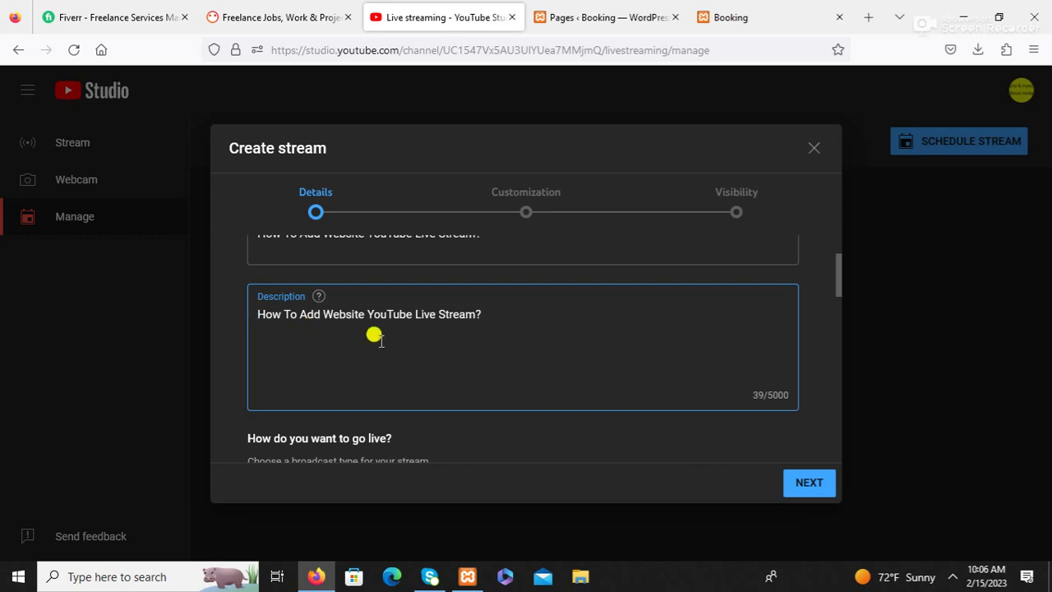
- Set the stream's broadcast type to Webcam
scroll(420, 382, "down", 2)
scroll(420, 382, "down", 2)
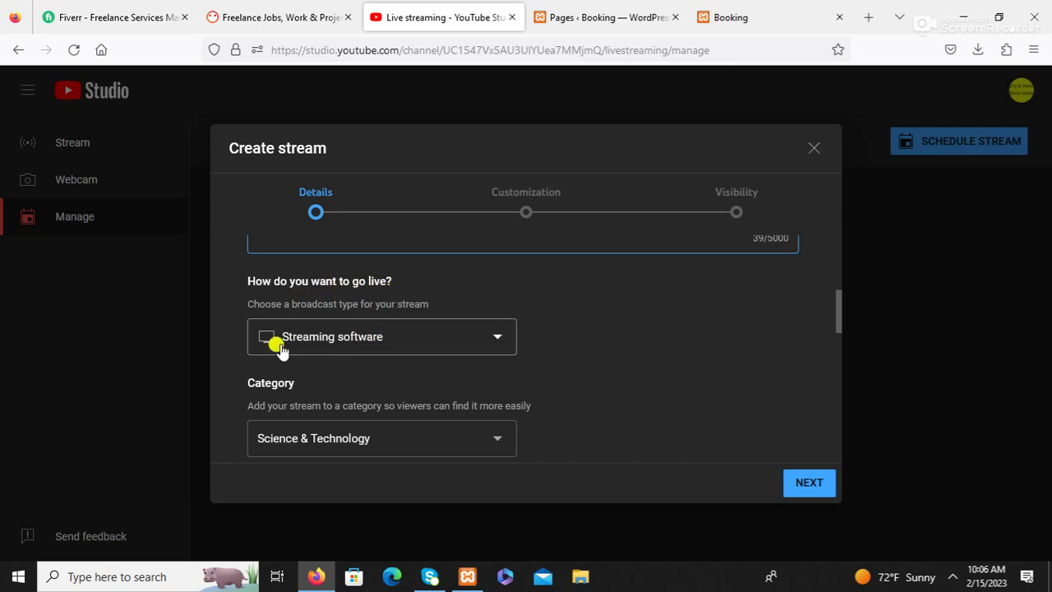
left_click(368, 341)
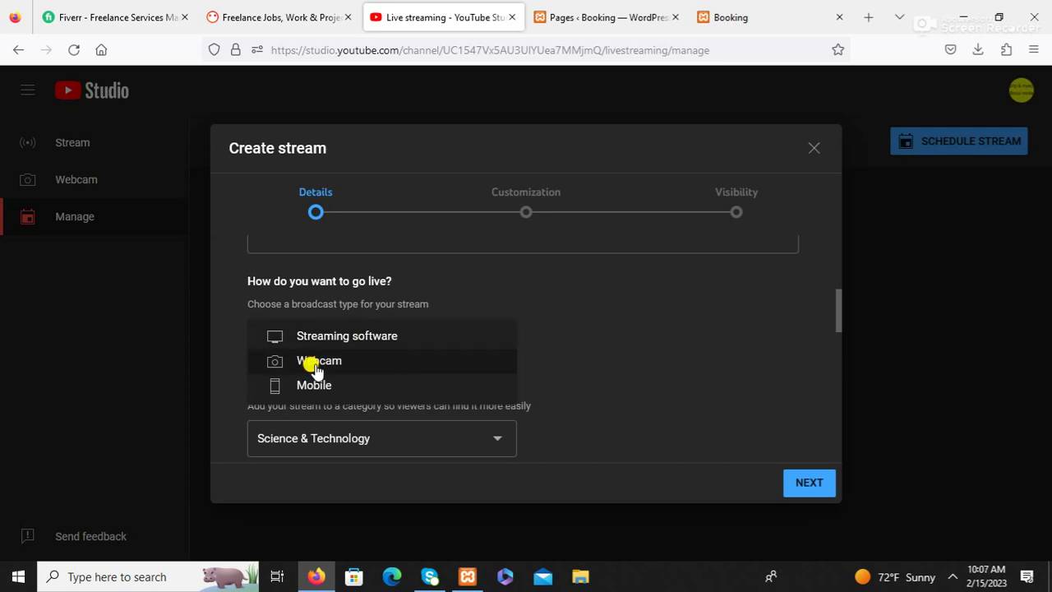
left_click(316, 370)
- Upload the image #elementor_tutorial_for_beginners from the YouTube SEO folder as the stream's thumbnail
scroll(371, 361, "down", 1)
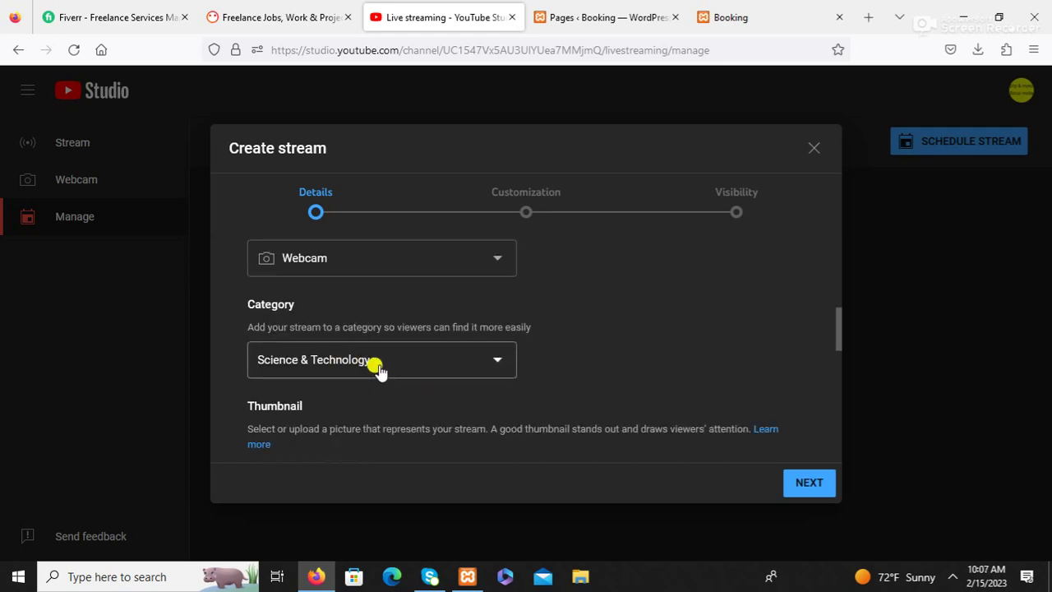
scroll(380, 368, "down", 2)
left_click(308, 333)
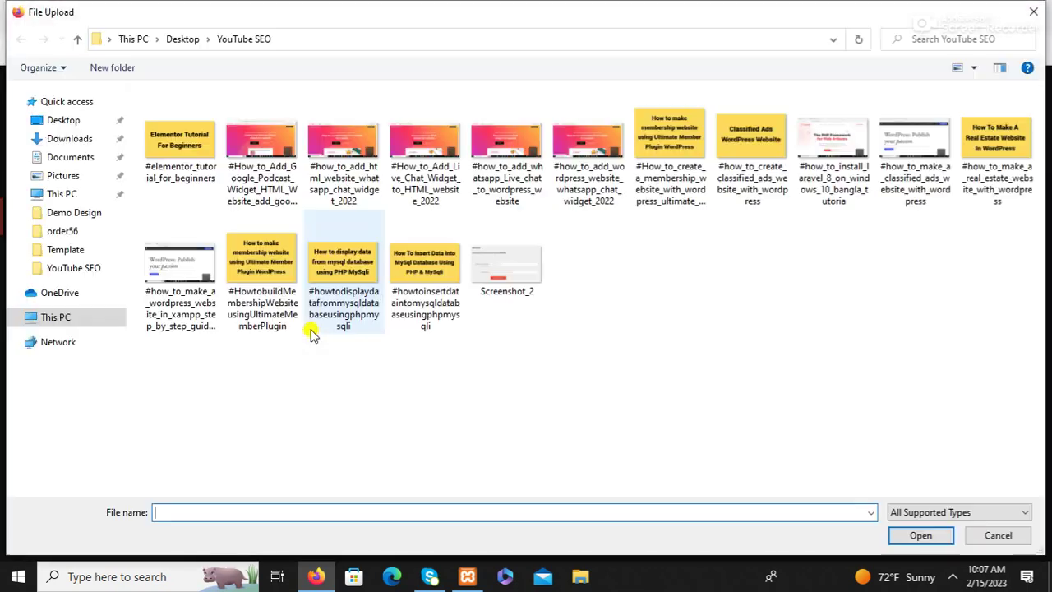
double_click(180, 146)
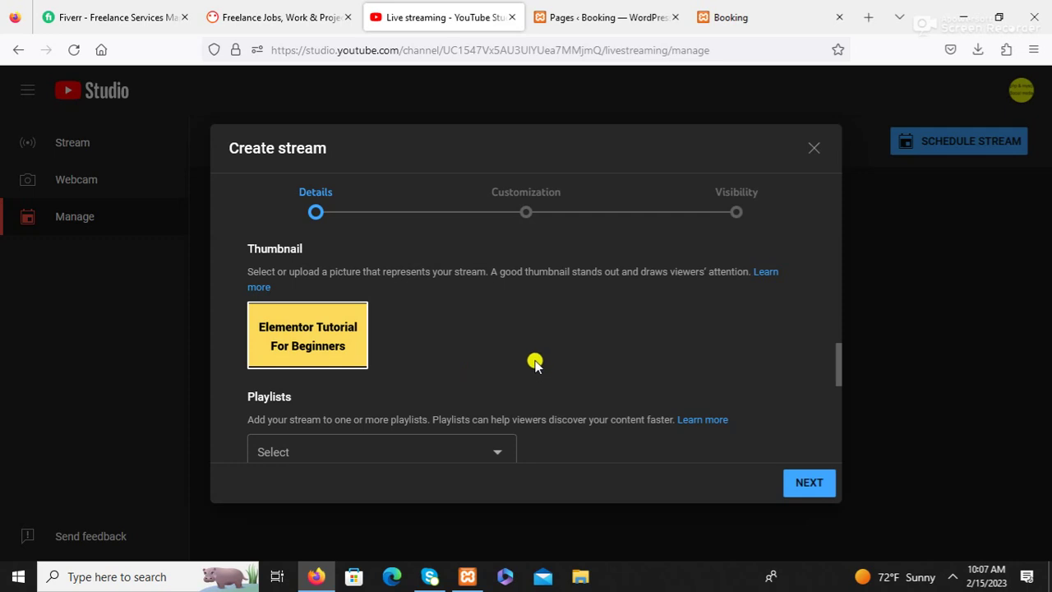
- Add the stream to the "WordPress Tutorial for Beginners" playlist
scroll(575, 374, "down", 2)
scroll(587, 374, "up", 1)
left_click(498, 372)
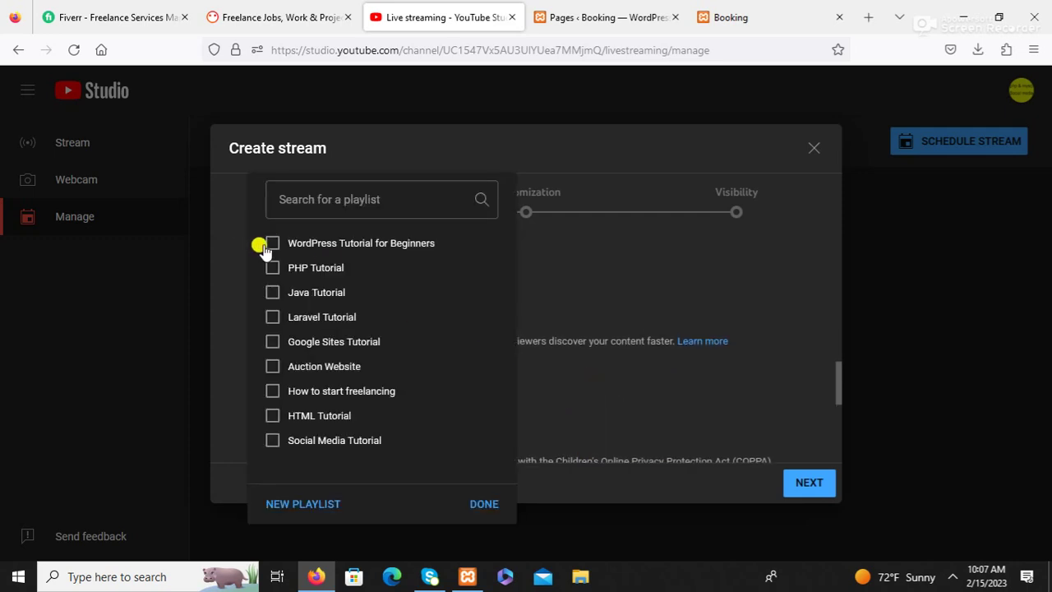
left_click(272, 243)
left_click(485, 503)
- Accept the remaining details and customization settings, set the scheduled start time to 11:00 AM, and finish creating the stream
scroll(534, 374, "down", 4)
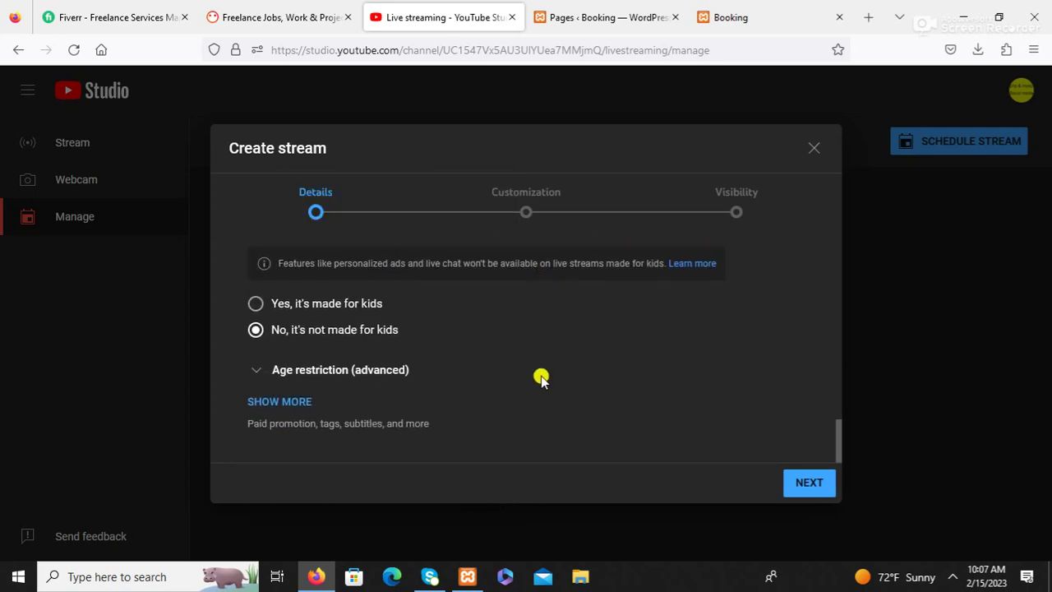
left_click(807, 486)
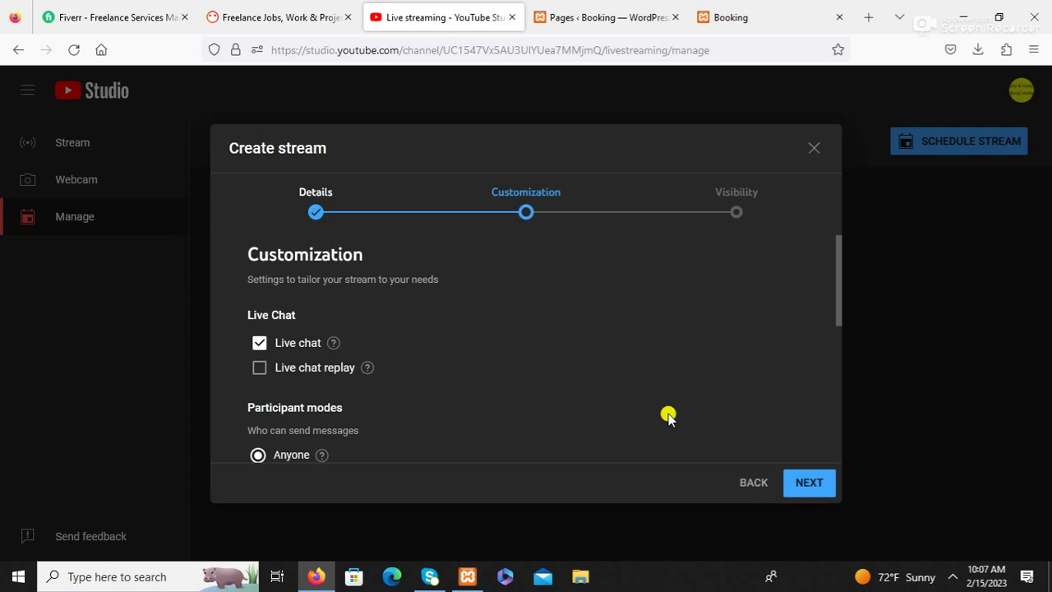
left_click(803, 486)
scroll(564, 378, "down", 2)
scroll(566, 383, "down", 2)
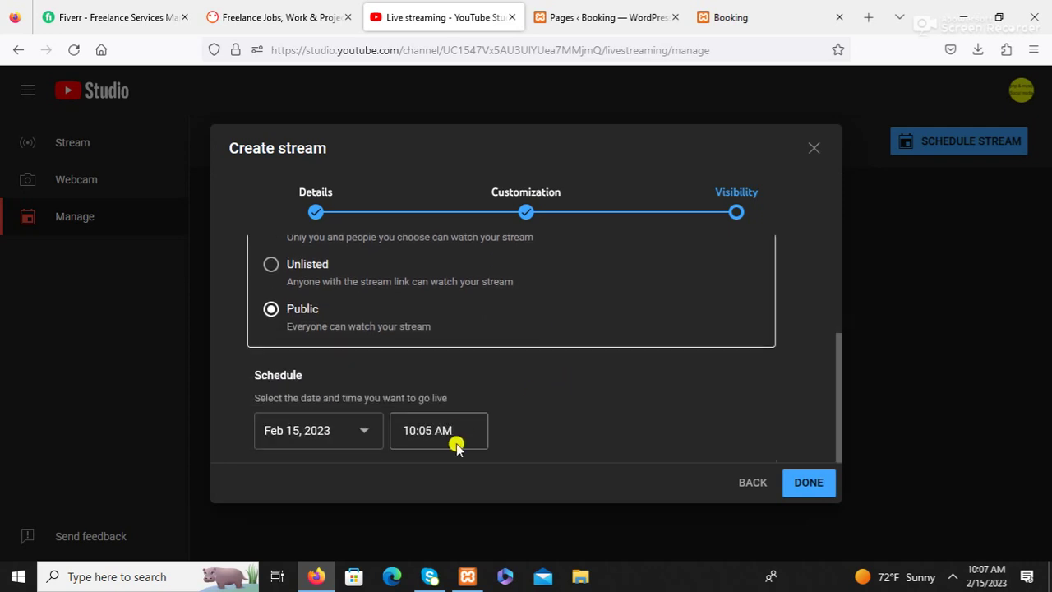
left_click(432, 429)
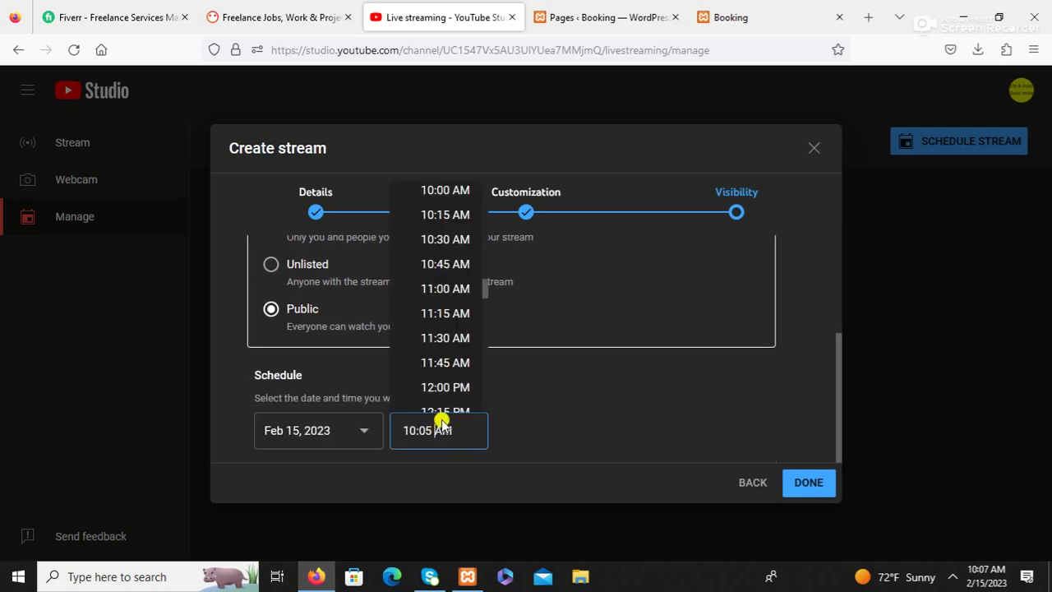
left_click(442, 286)
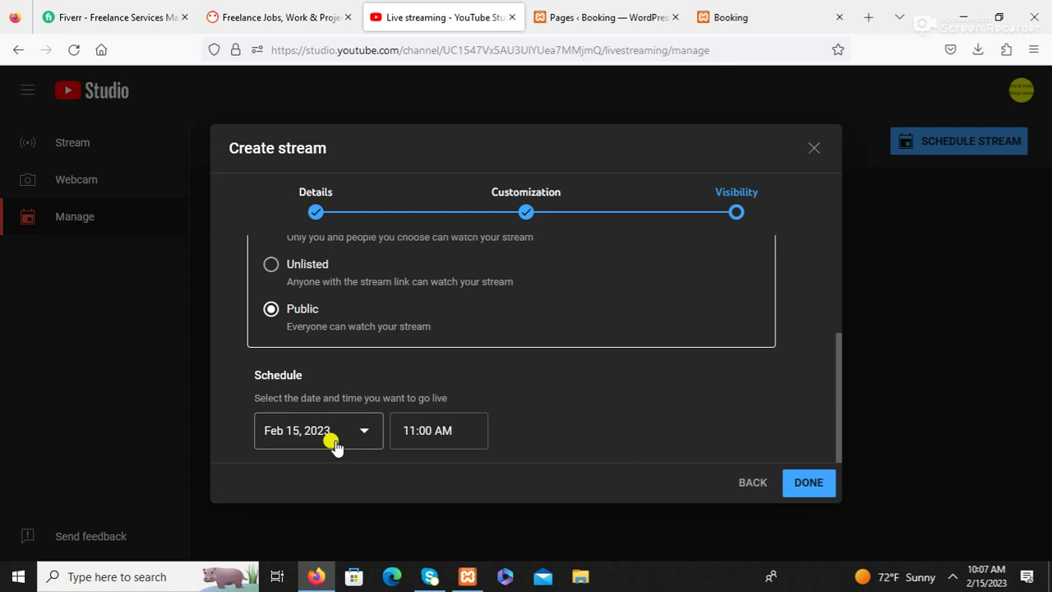
left_click(789, 483)
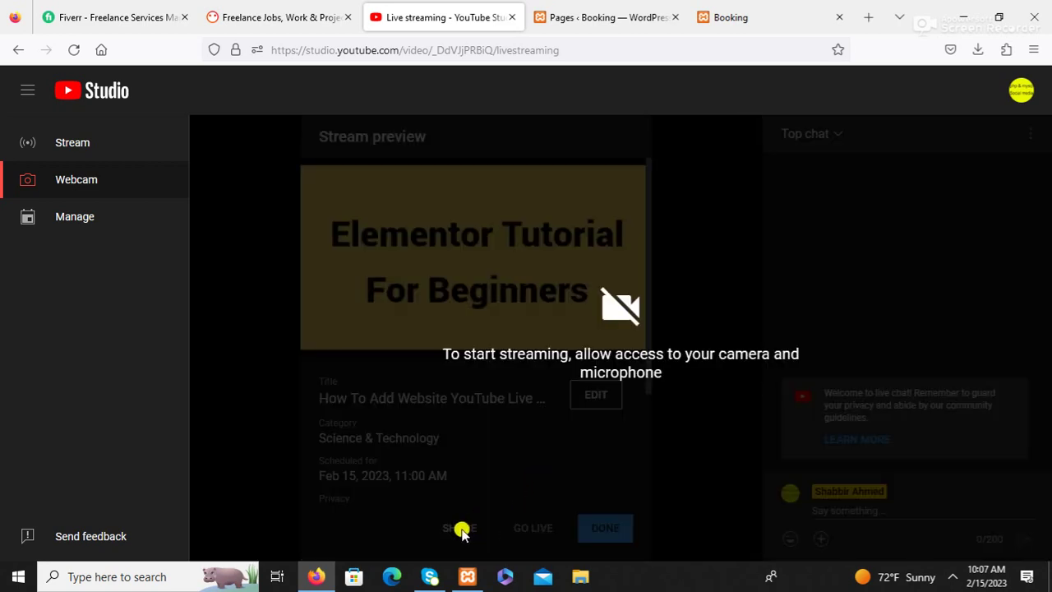
- Copy the scheduled stream's shareable link from the stream management page and open it in a new browser tab
left_click(75, 225)
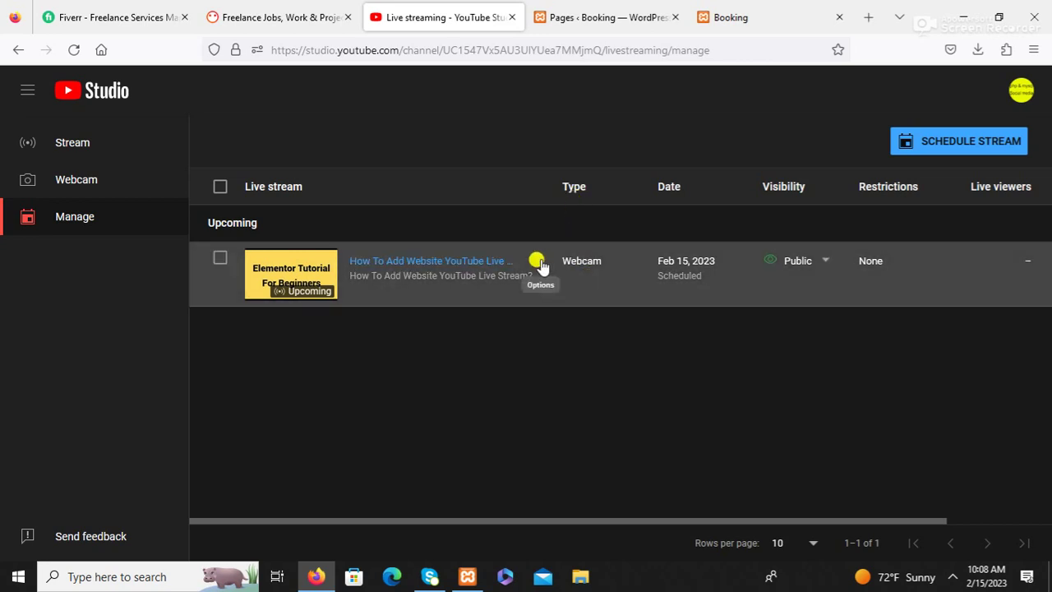
left_click(540, 263)
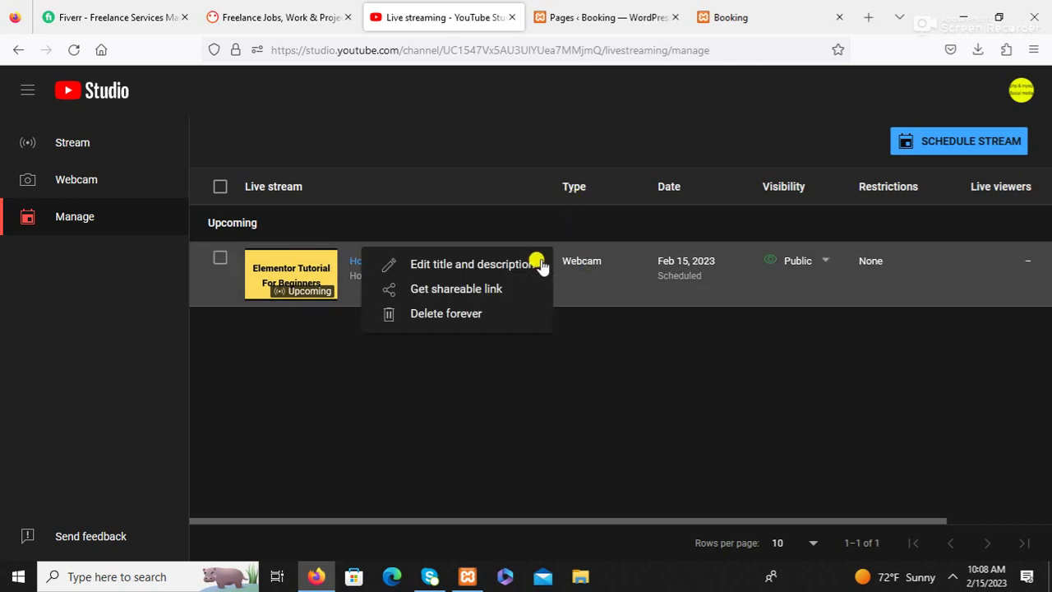
left_click(477, 290)
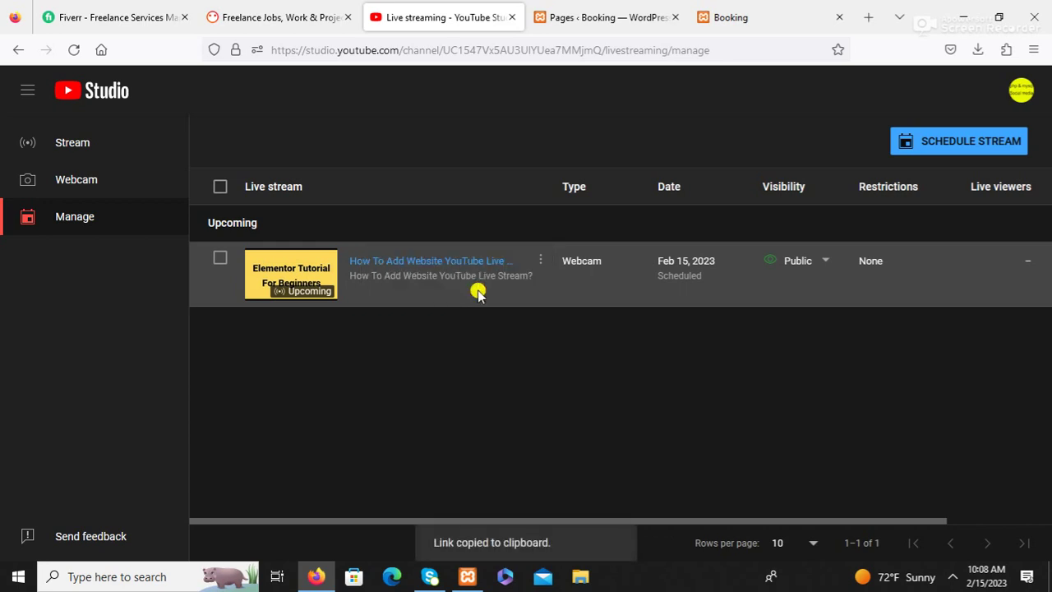
left_click(867, 16)
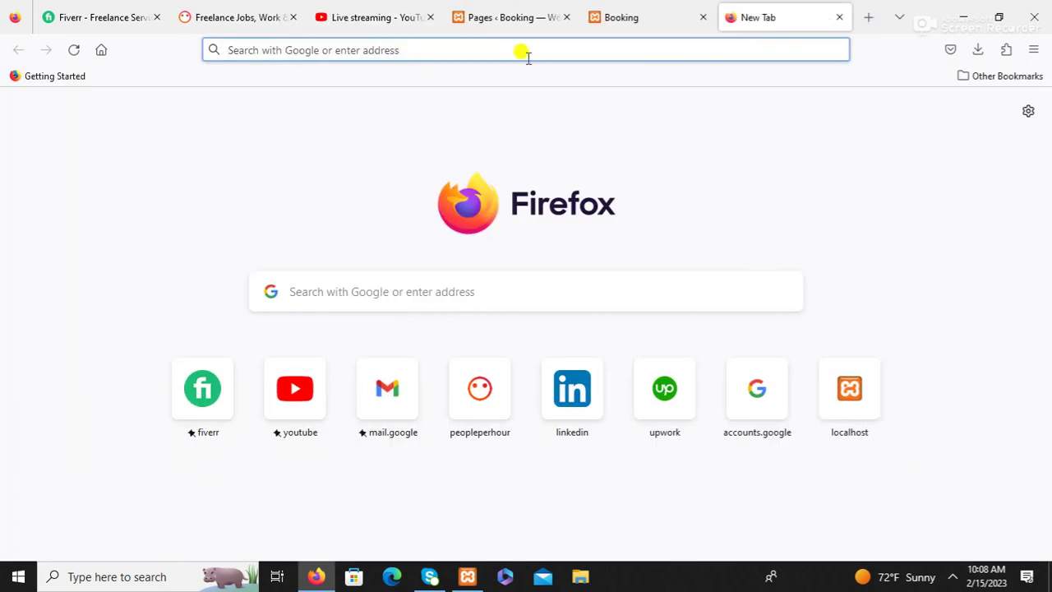
right_click(235, 51)
left_click(260, 162)
left_click(522, 87)
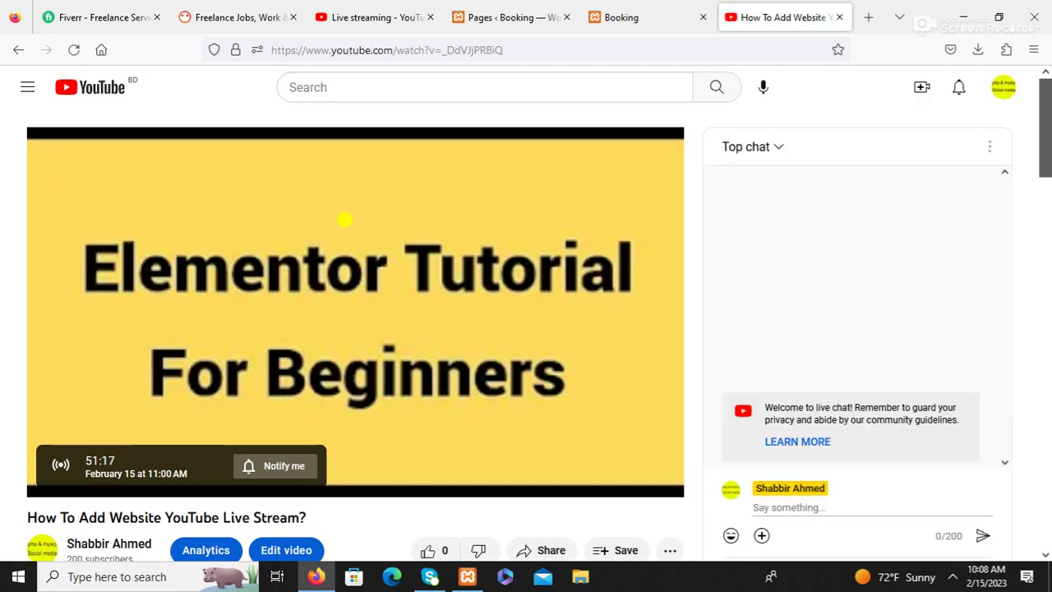
- Copy the scheduled stream's embed code from its share options and return to the WordPress pages list
scroll(469, 306, "down", 2)
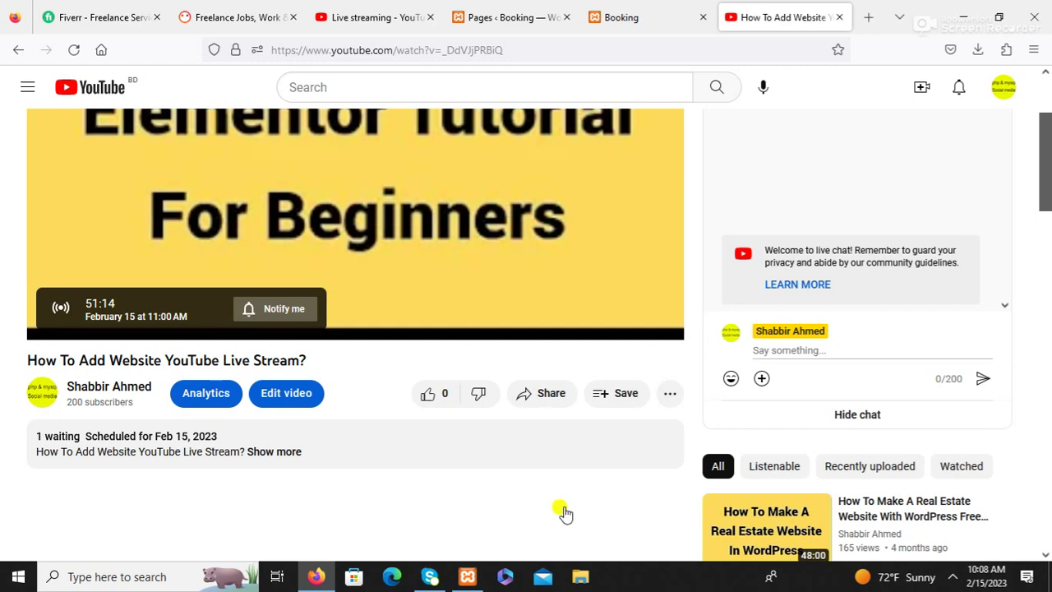
left_click(557, 394)
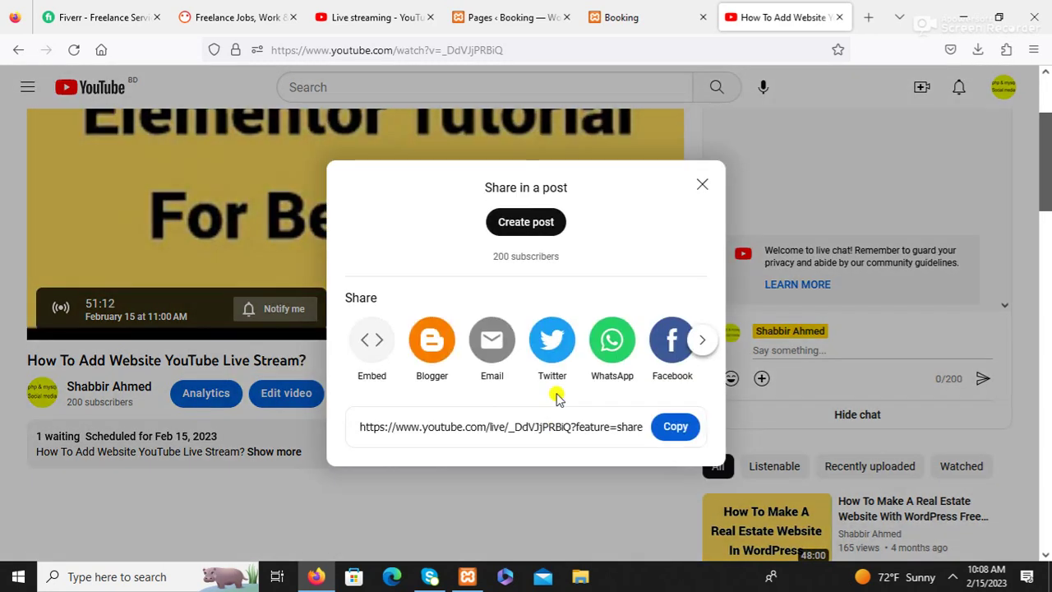
left_click(372, 345)
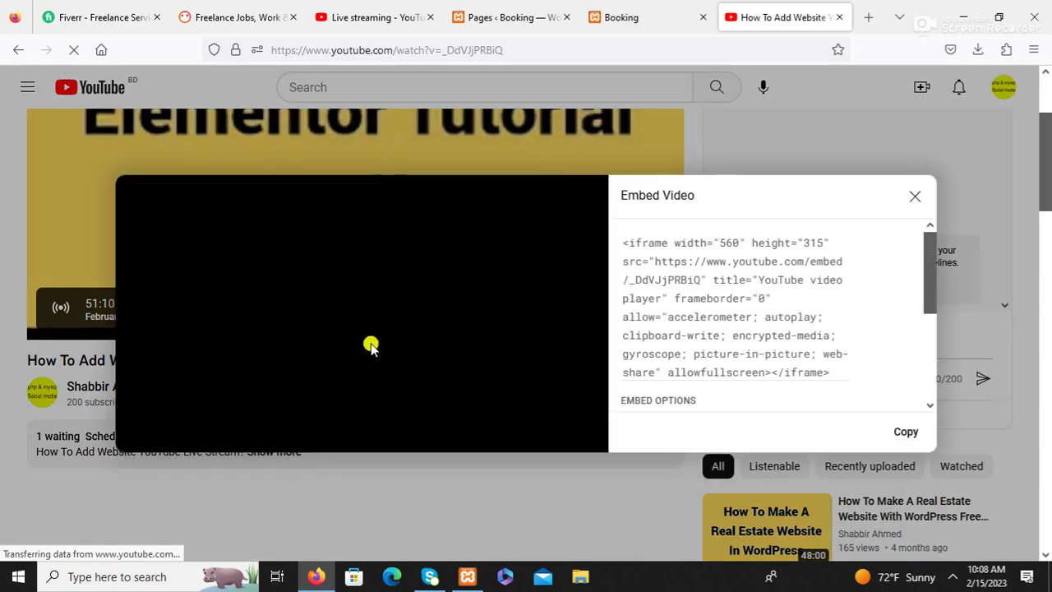
left_click(904, 434)
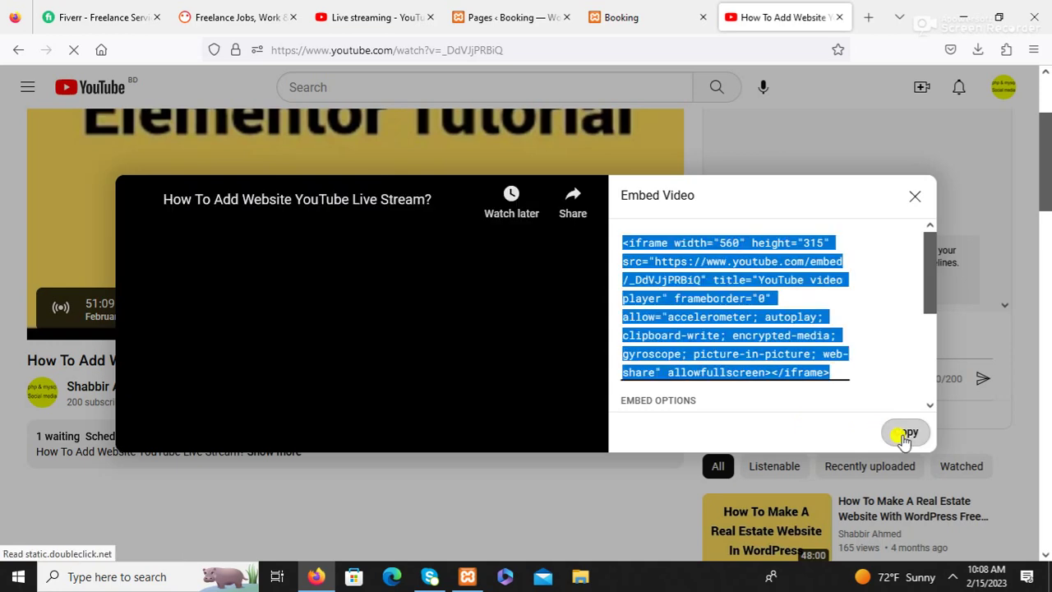
left_click(497, 17)
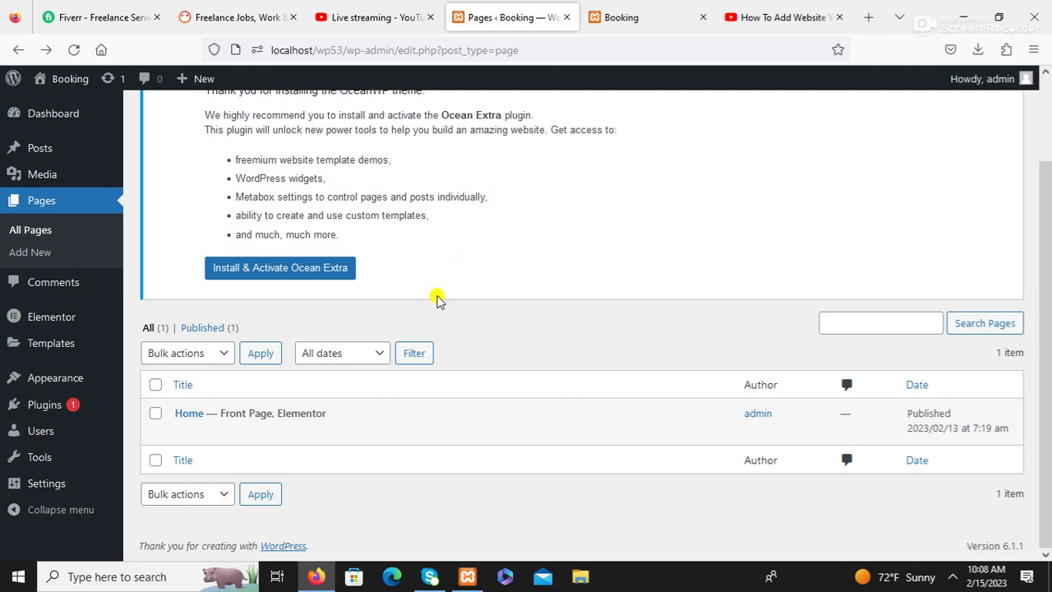
- Open the Home page for editing in Elementor
mouse_move(284, 423)
left_click(322, 438)
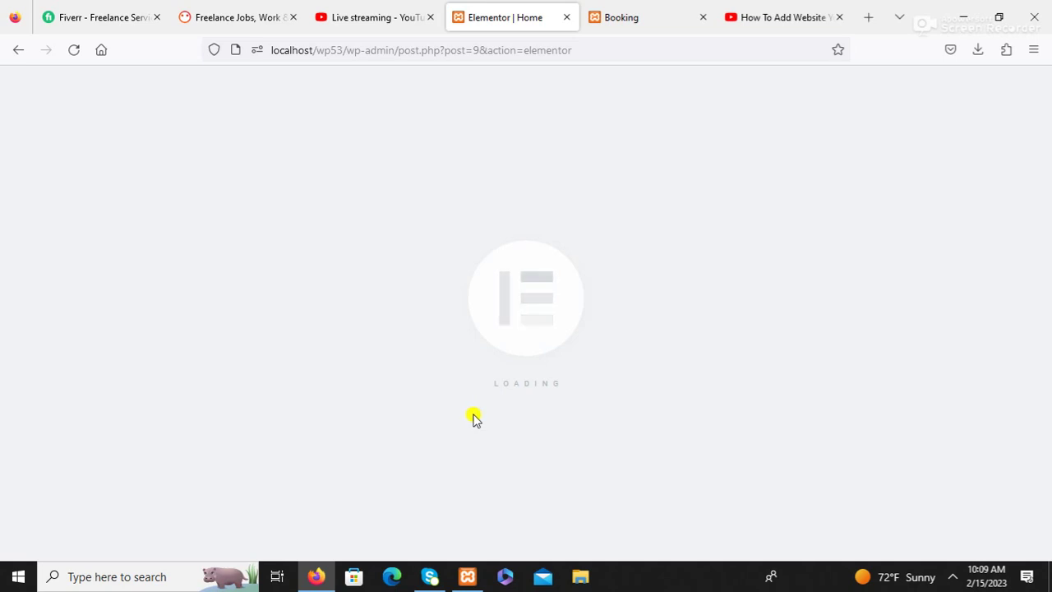
- Add a one-column section directly below the "Join Live Stream in 15th February 11am" heading
scroll(461, 362, "down", 8)
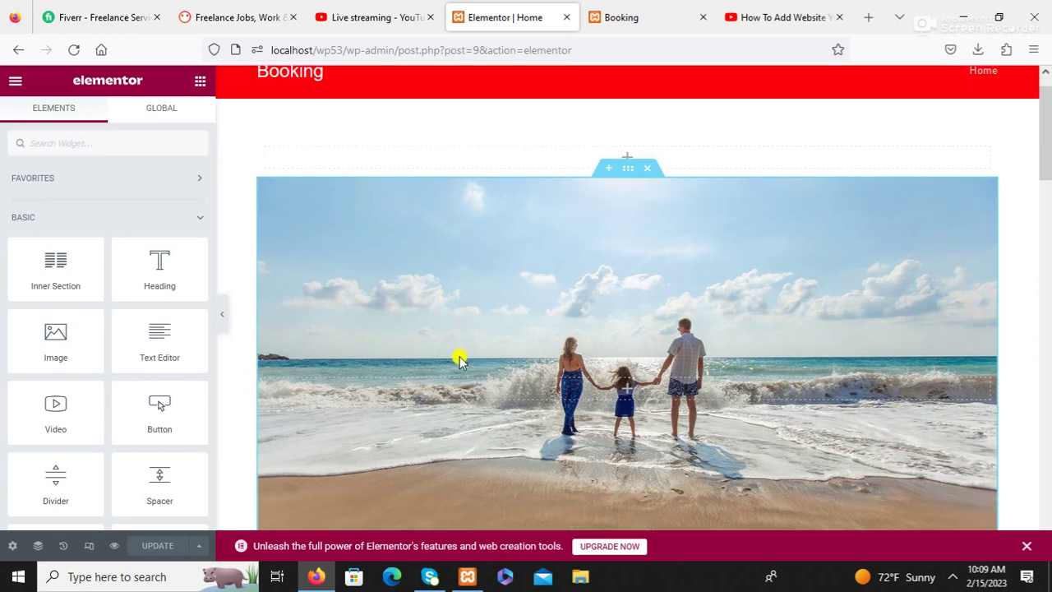
scroll(509, 372, "down", 10)
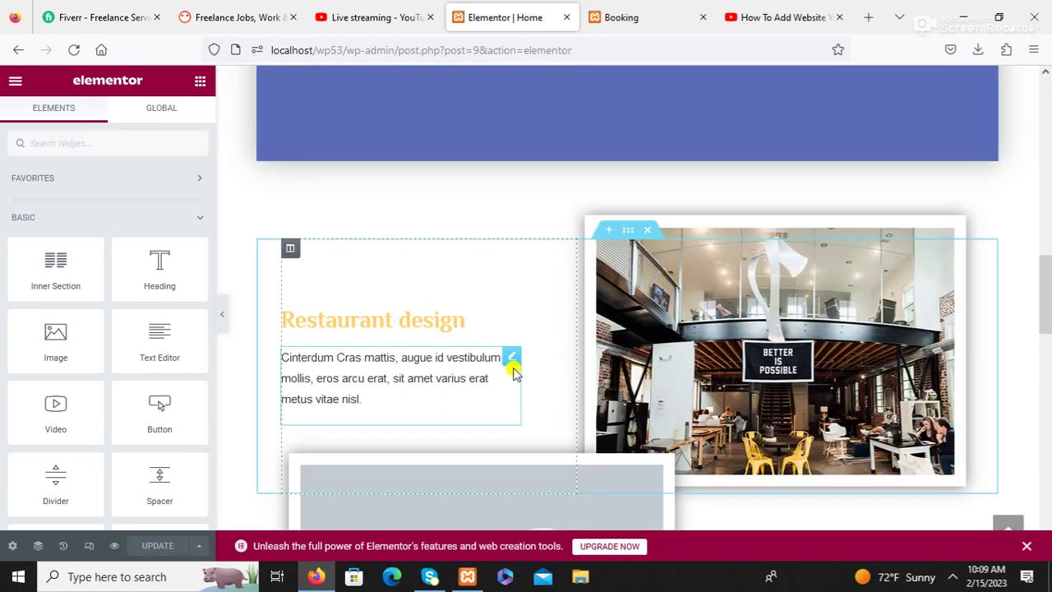
scroll(517, 372, "down", 5)
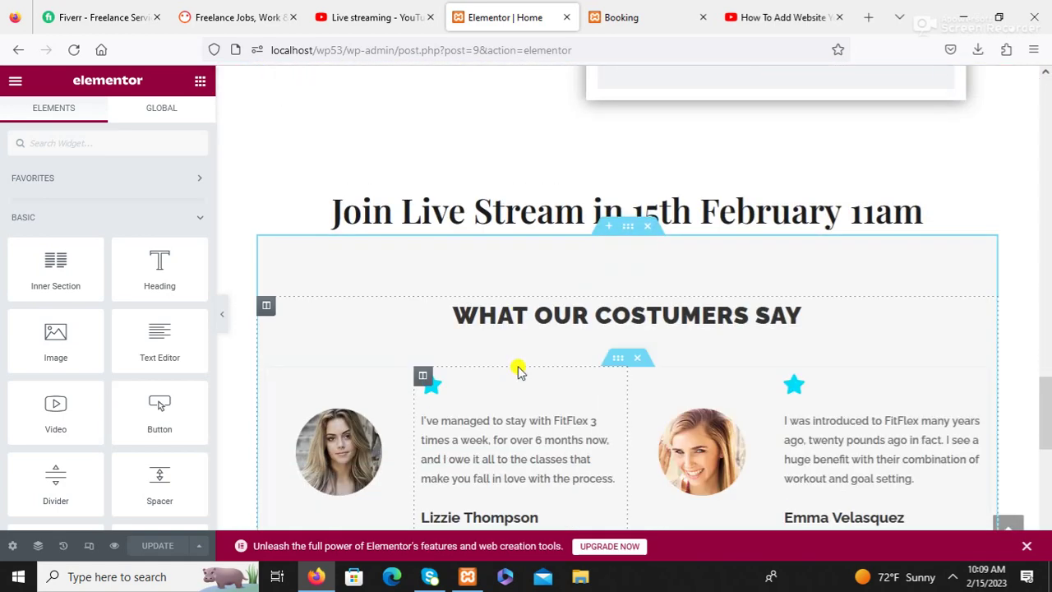
scroll(468, 177, "up", 16)
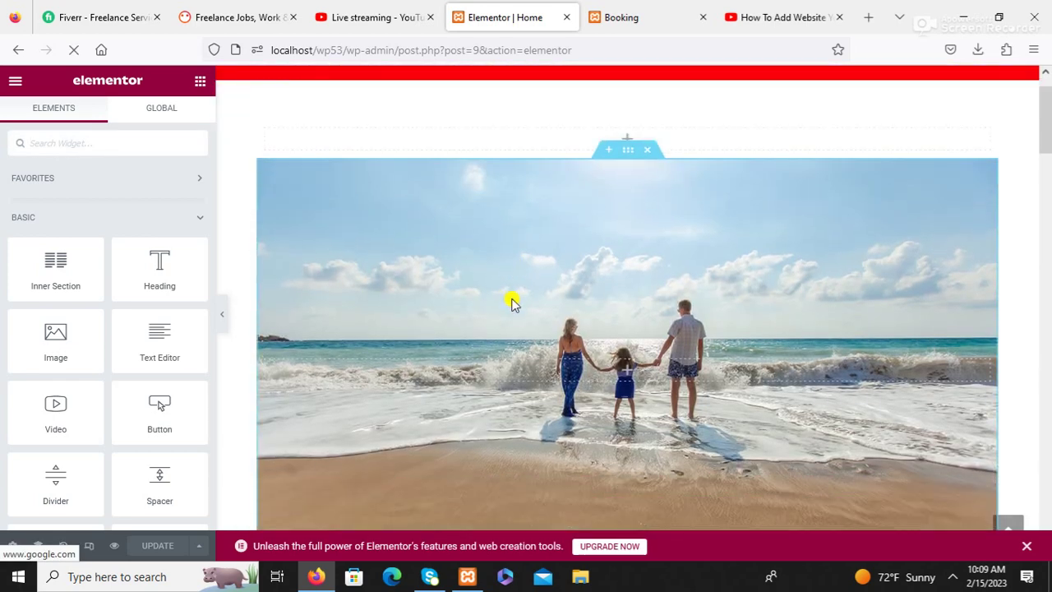
scroll(513, 302, "down", 7)
scroll(521, 320, "down", 9)
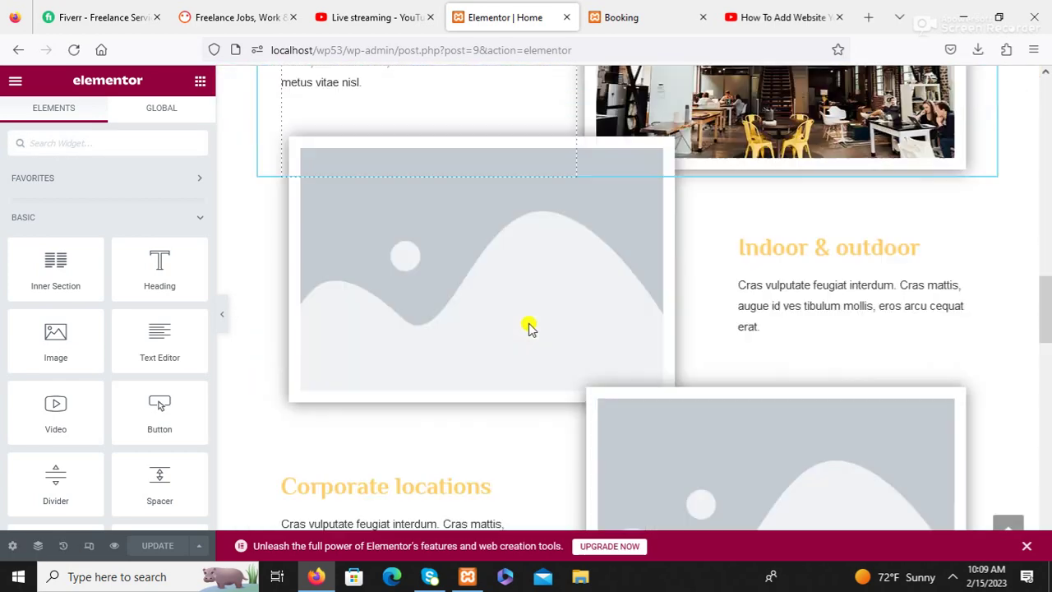
scroll(528, 327, "down", 2)
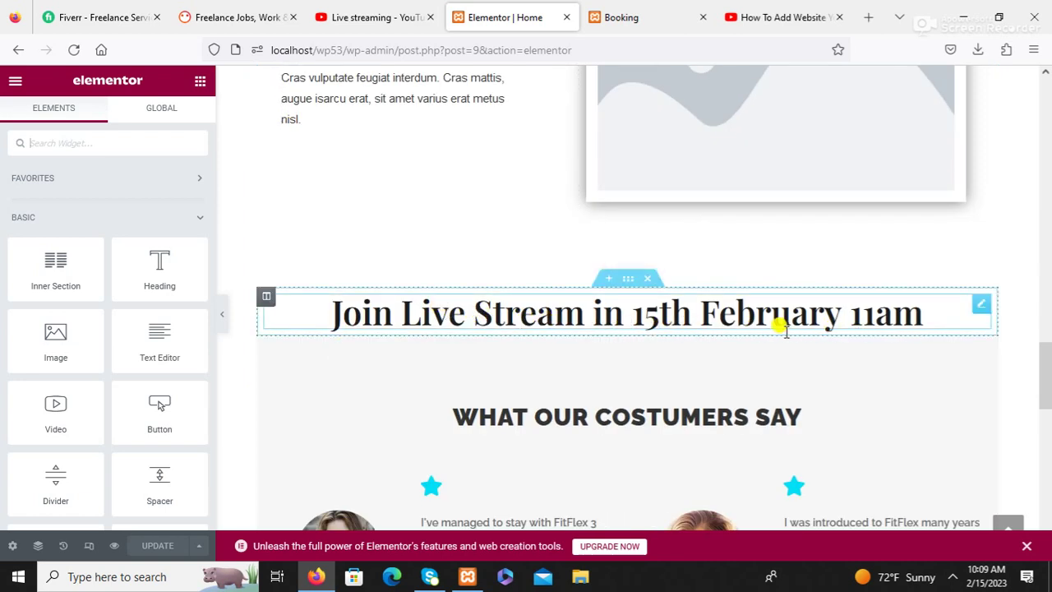
scroll(785, 328, "down", 1)
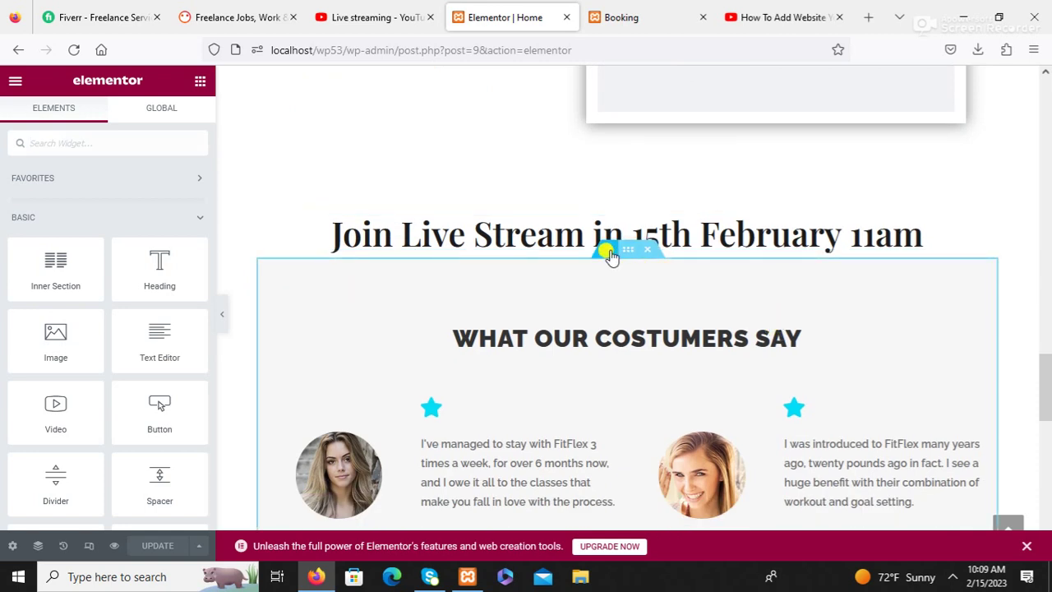
left_click(609, 253)
left_click(609, 329)
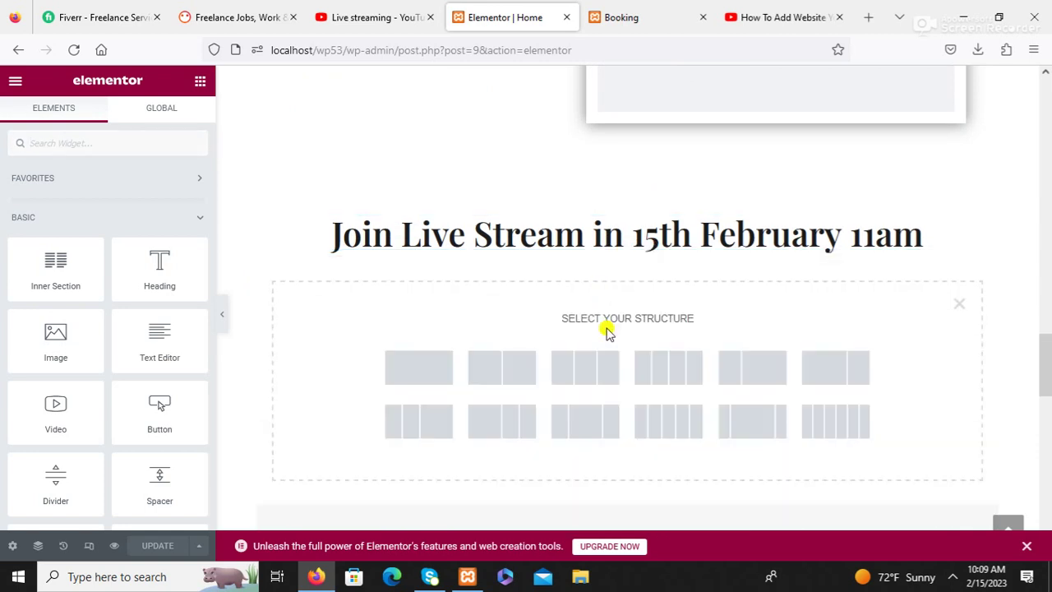
left_click(397, 371)
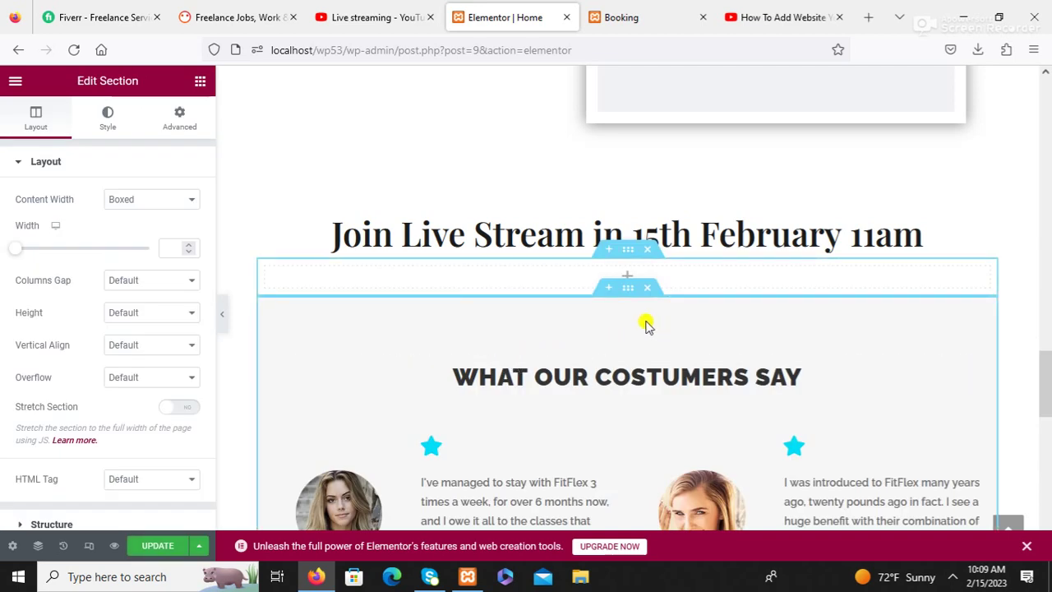
- Place an HTML widget in the new empty section below the live stream heading
left_click(631, 277)
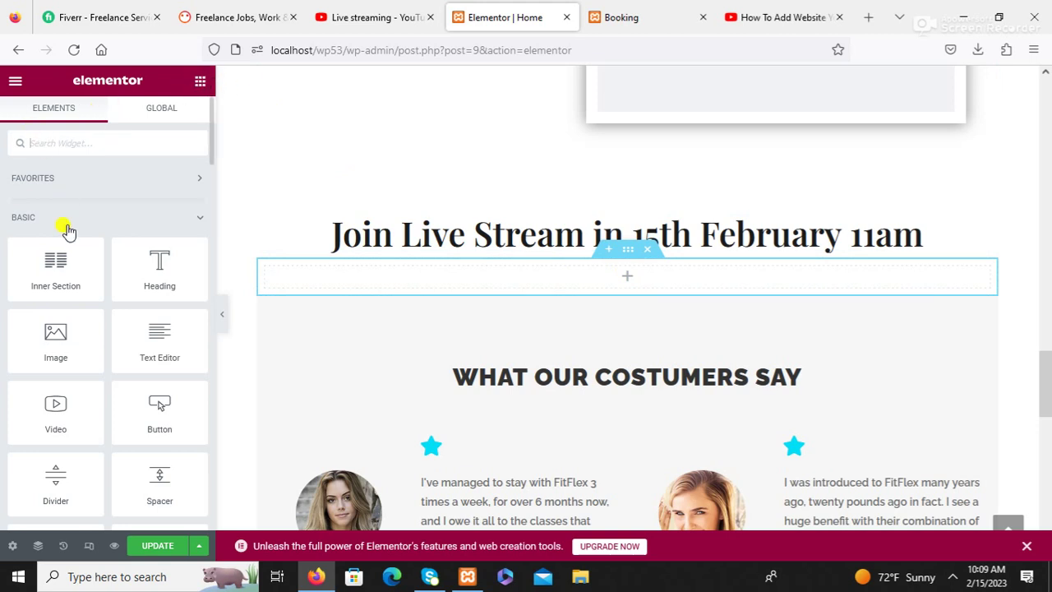
scroll(105, 312, "down", 10)
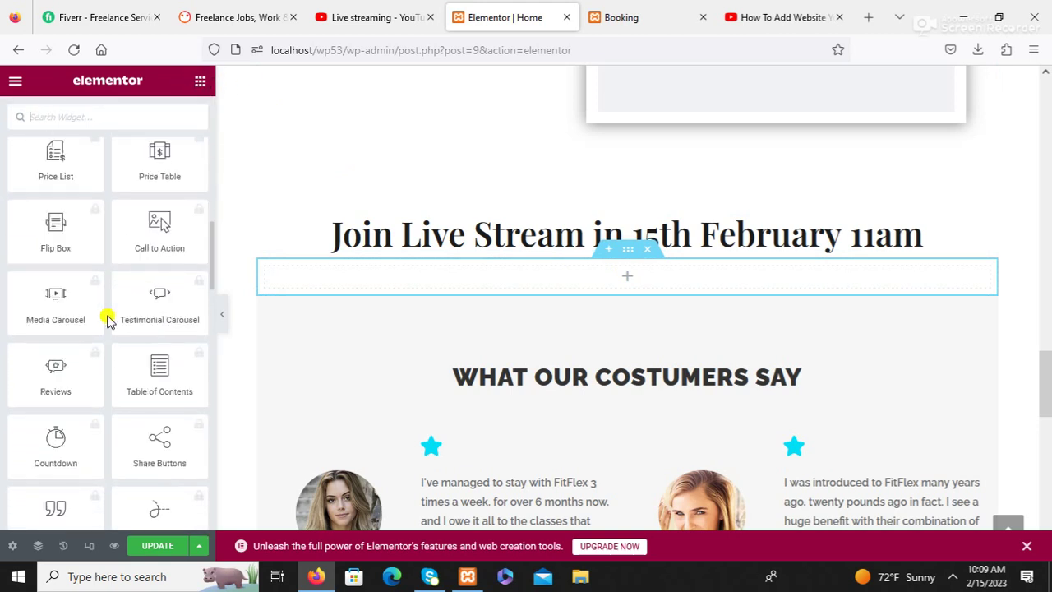
scroll(110, 321, "down", 3)
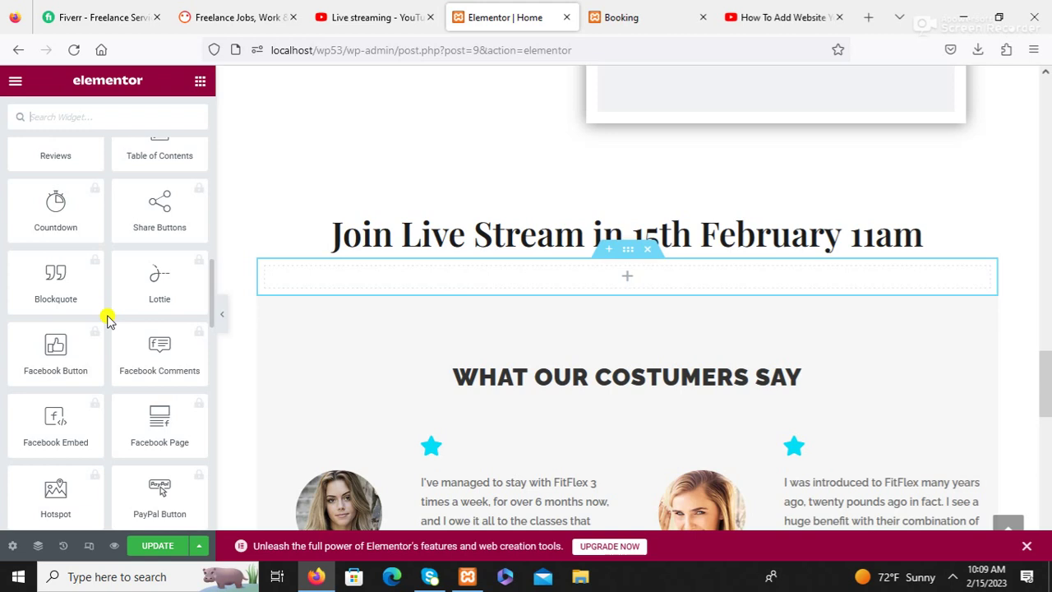
scroll(110, 320, "down", 3)
scroll(110, 321, "down", 4)
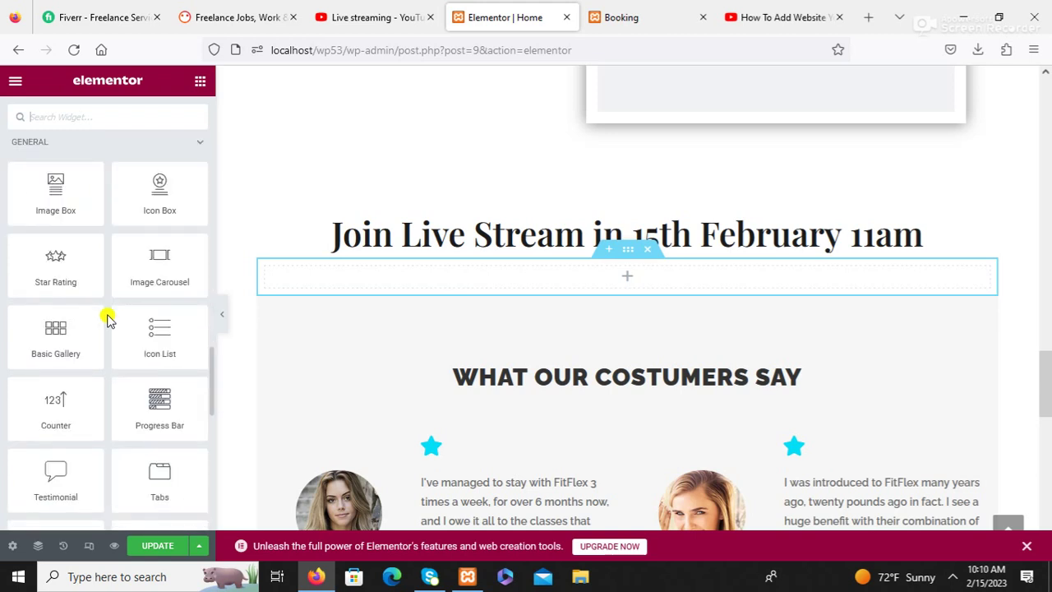
scroll(109, 320, "down", 3)
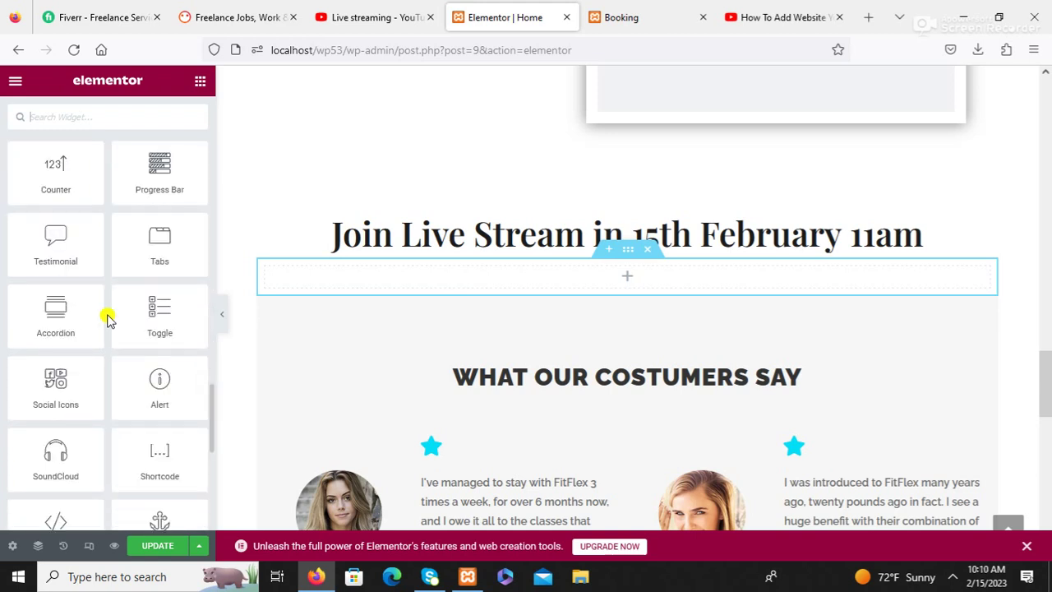
scroll(109, 320, "down", 3)
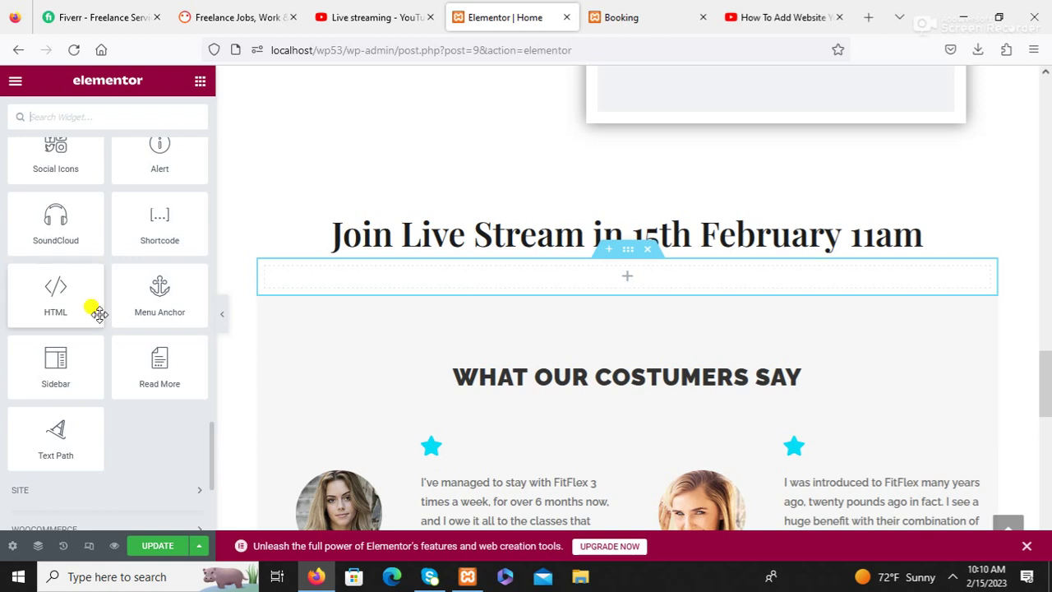
left_click_drag(58, 279, 615, 277)
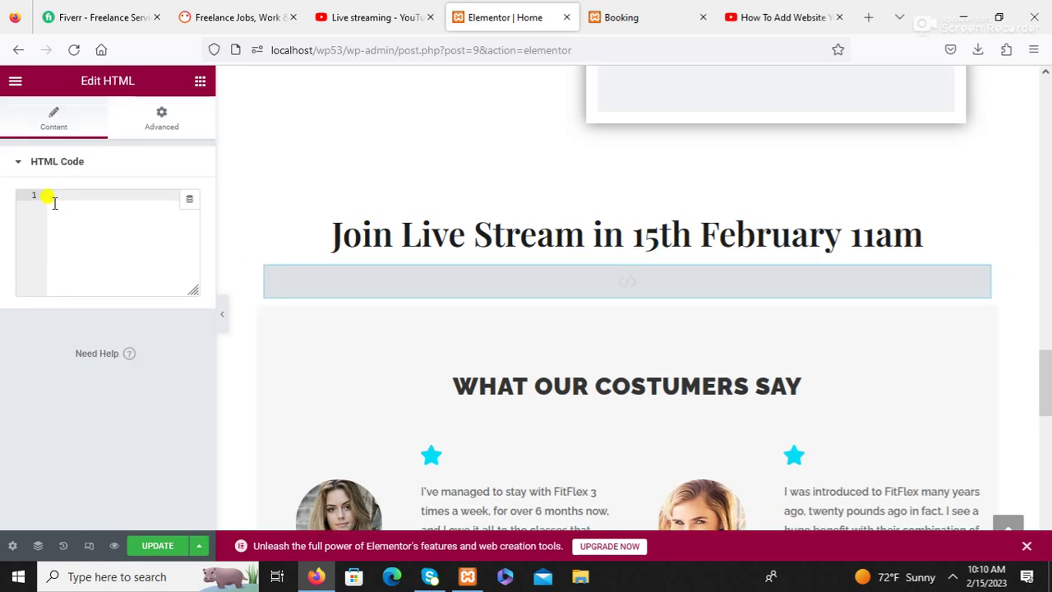
- Paste the copied YouTube embed code into the HTML widget and update the page
right_click(52, 199)
left_click(91, 315)
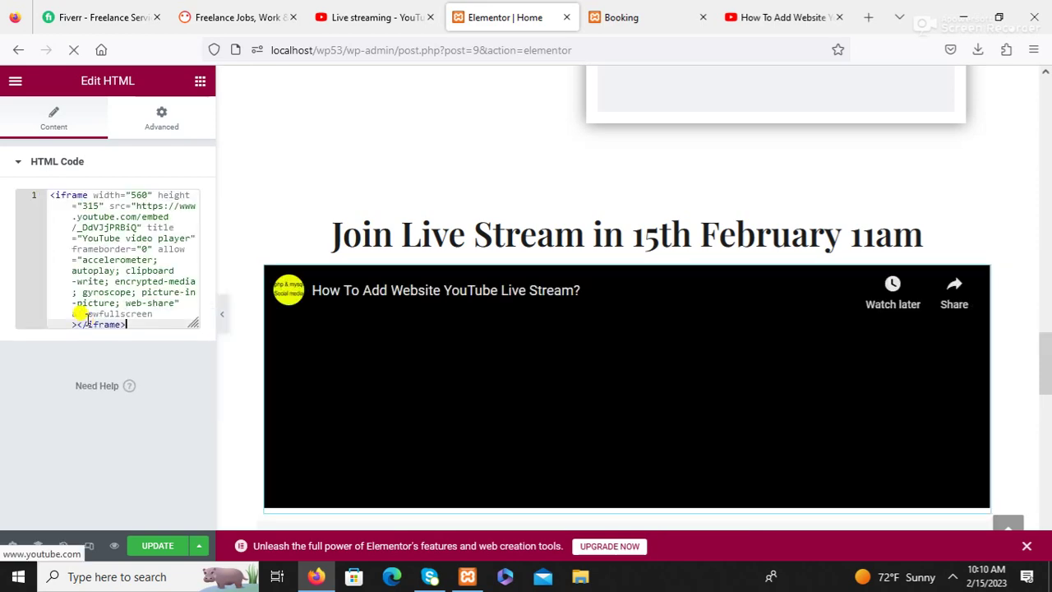
scroll(279, 318, "down", 1)
scroll(279, 318, "down", 3)
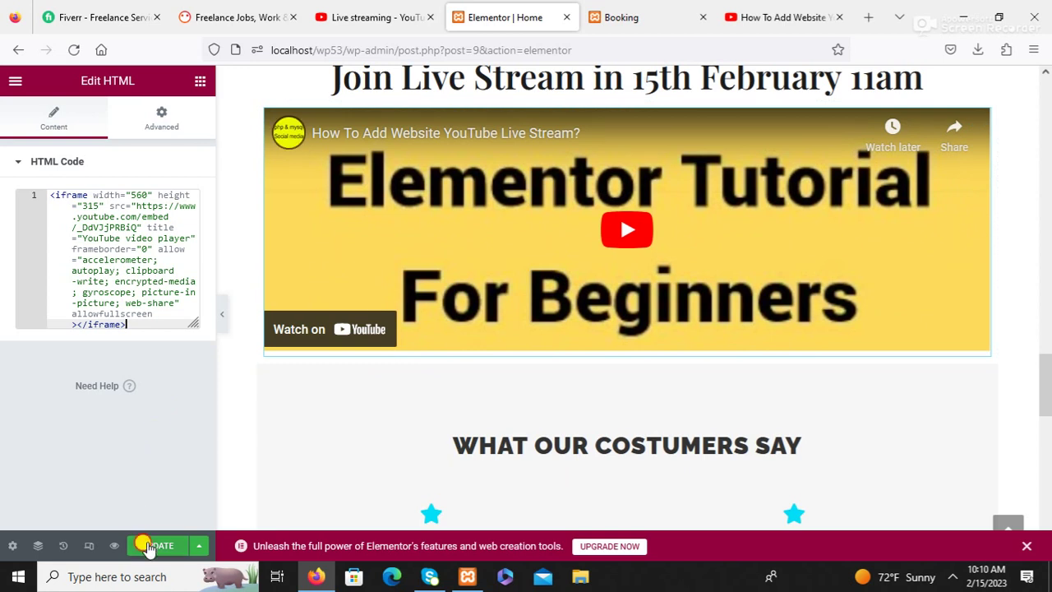
left_click(159, 546)
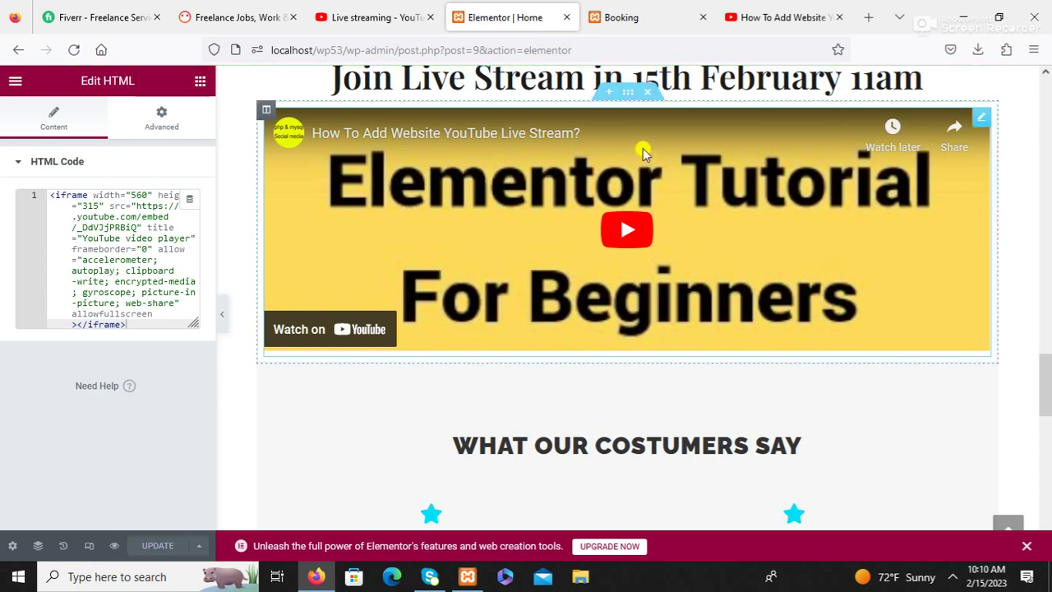
- Open the front-end view of the edited page and close the stream's YouTube tab
left_click(14, 82)
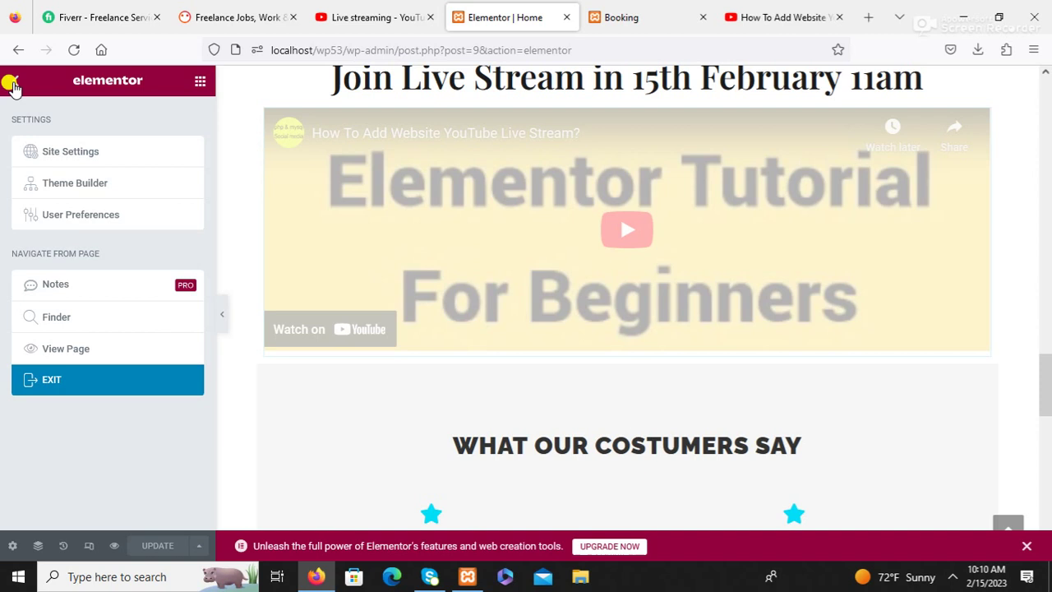
left_click(46, 352)
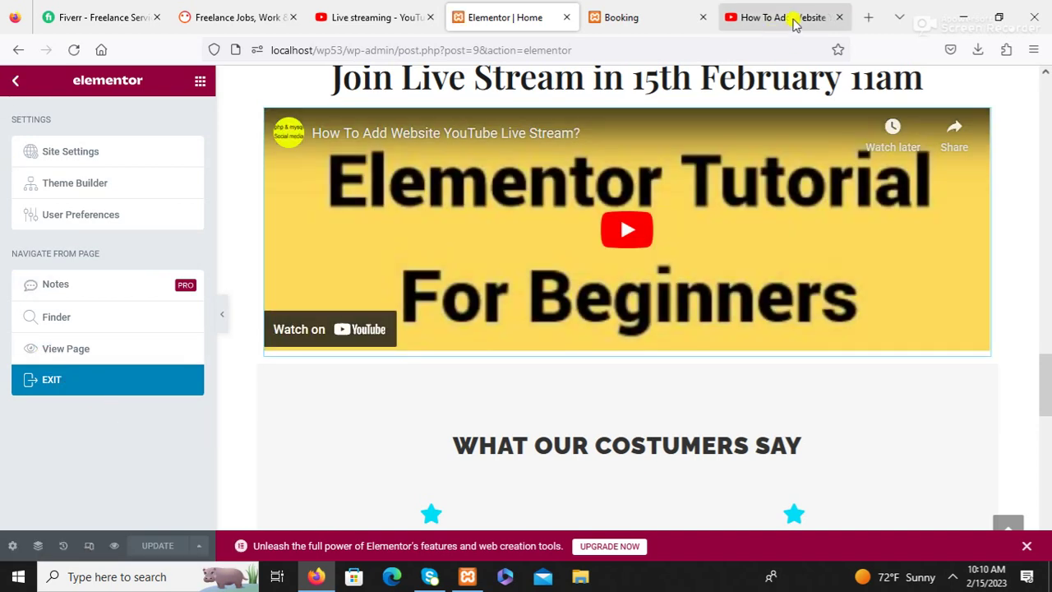
left_click(838, 19)
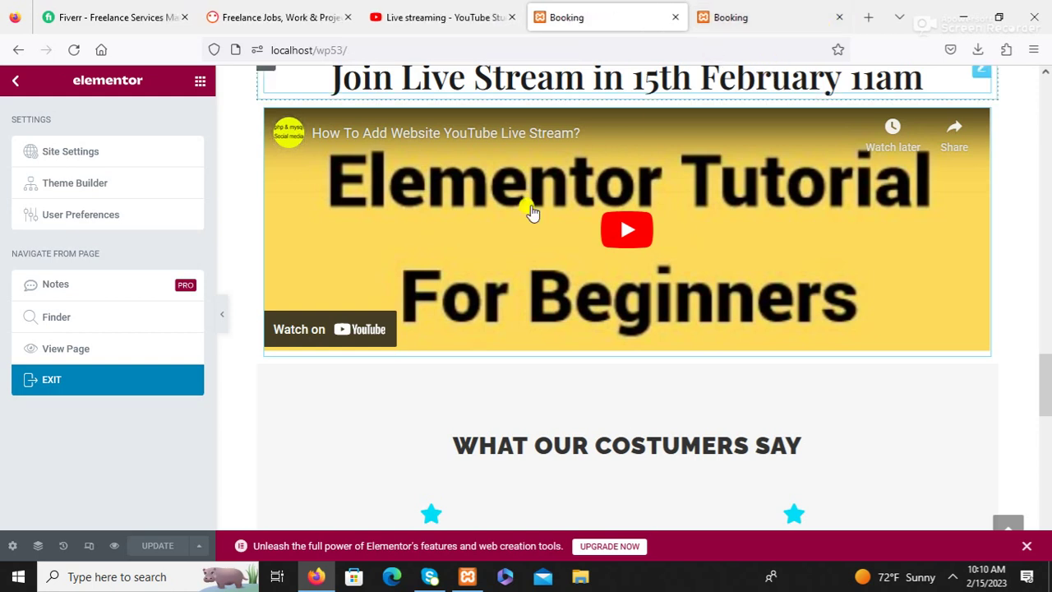
left_click(29, 348)
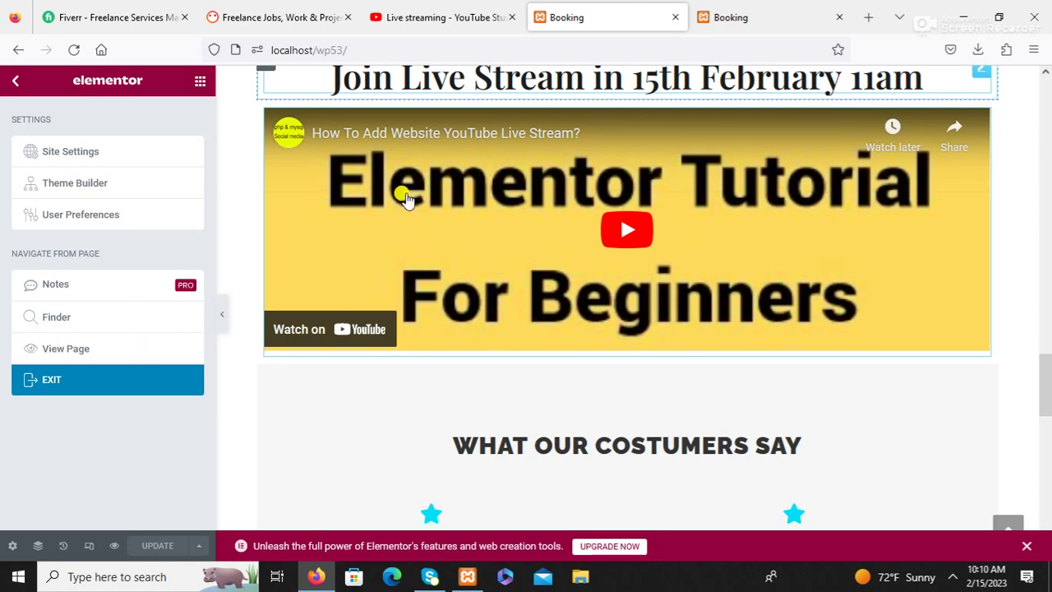
- Switch to YouTube Studio and sign out of the channel's account
left_click(420, 18)
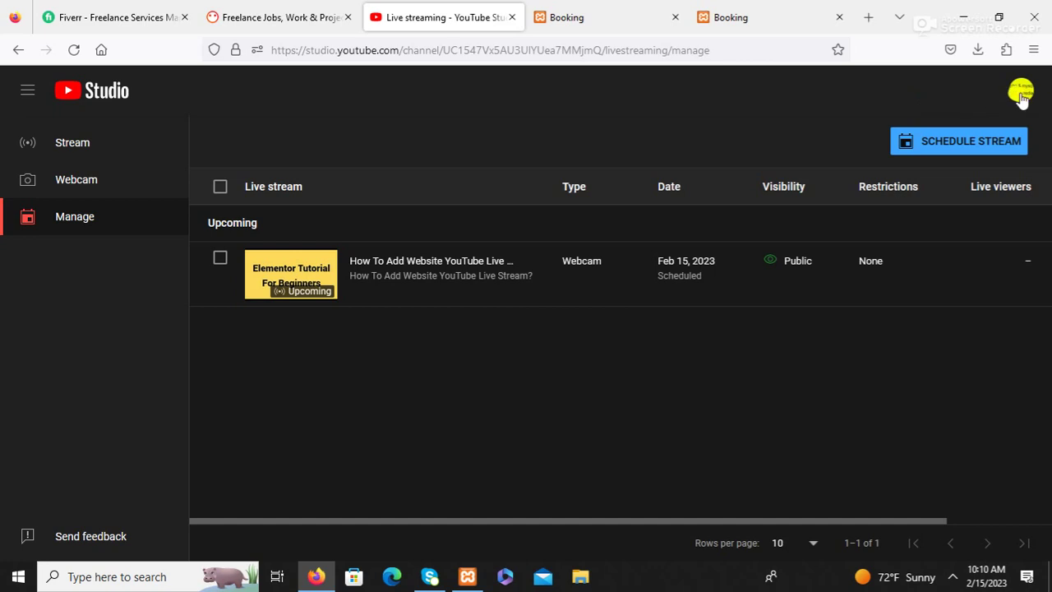
left_click(1021, 97)
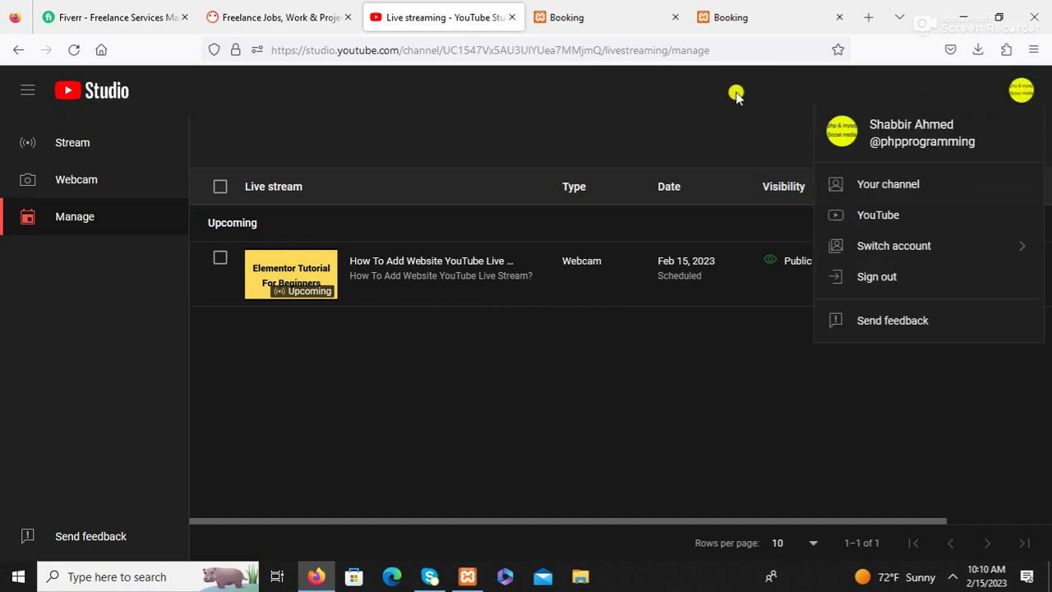
left_click(883, 278)
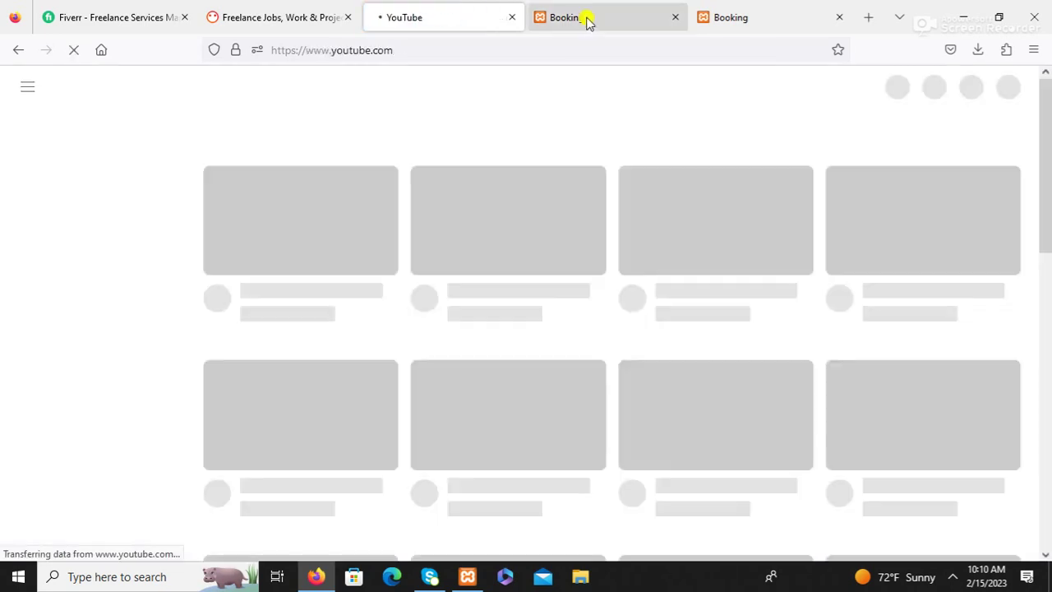
- Reload the Booking website and check the embedded live stream below the "Join Live Stream" heading
left_click(587, 20)
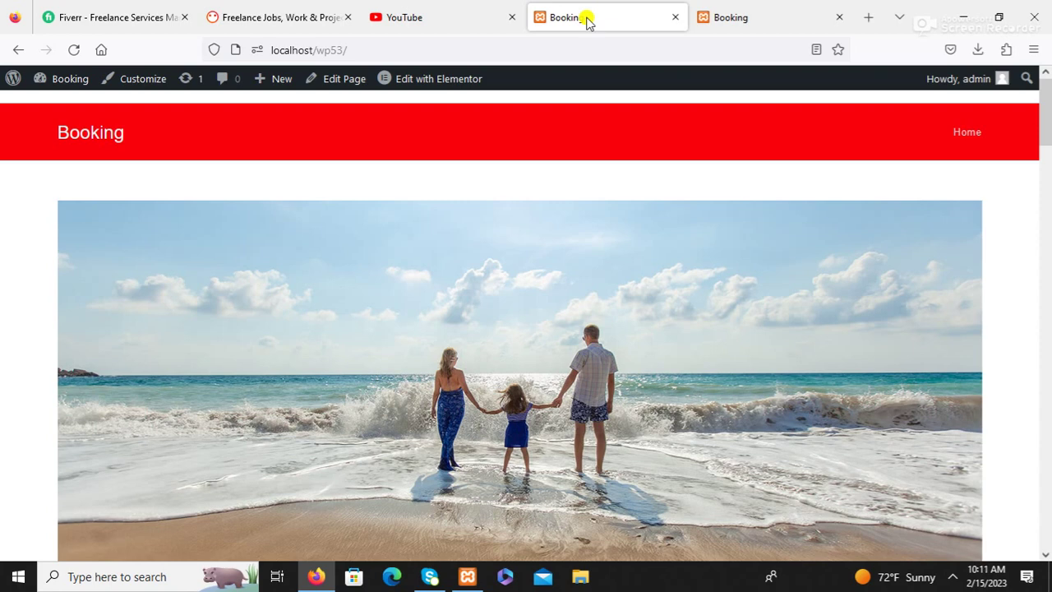
left_click(73, 49)
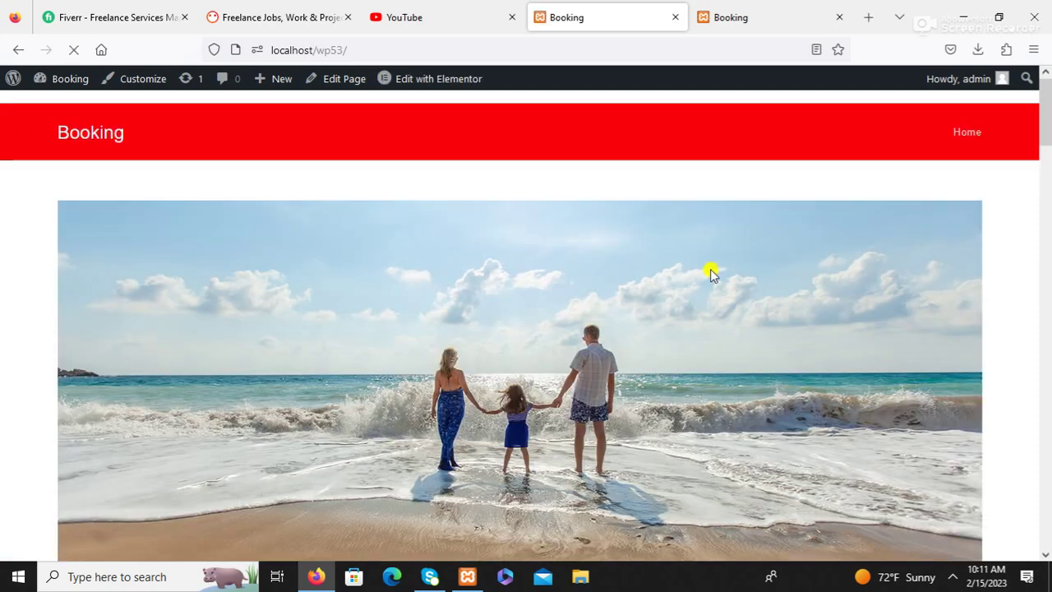
scroll(707, 271, "down", 5)
scroll(702, 268, "down", 18)
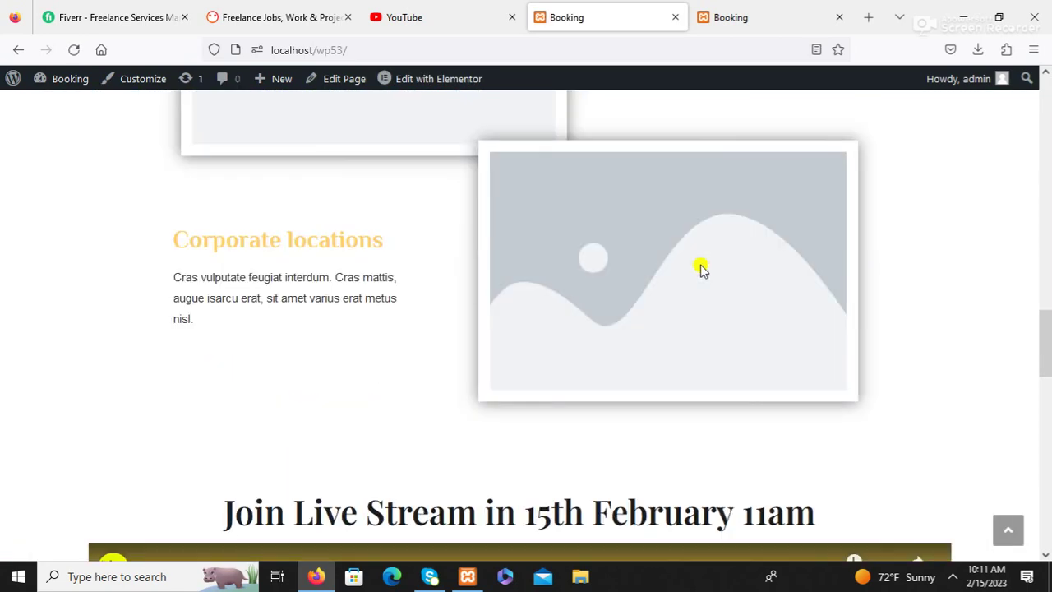
scroll(413, 241, "up", 1)
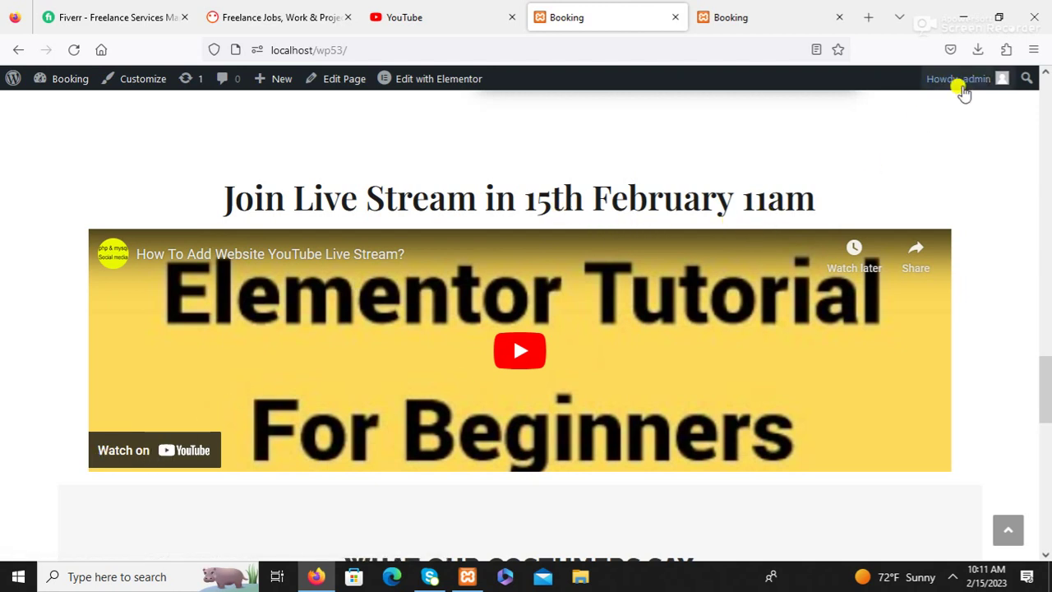
- Log out of the WordPress admin account and close the spare Booking tab
mouse_move(958, 81)
left_click(913, 155)
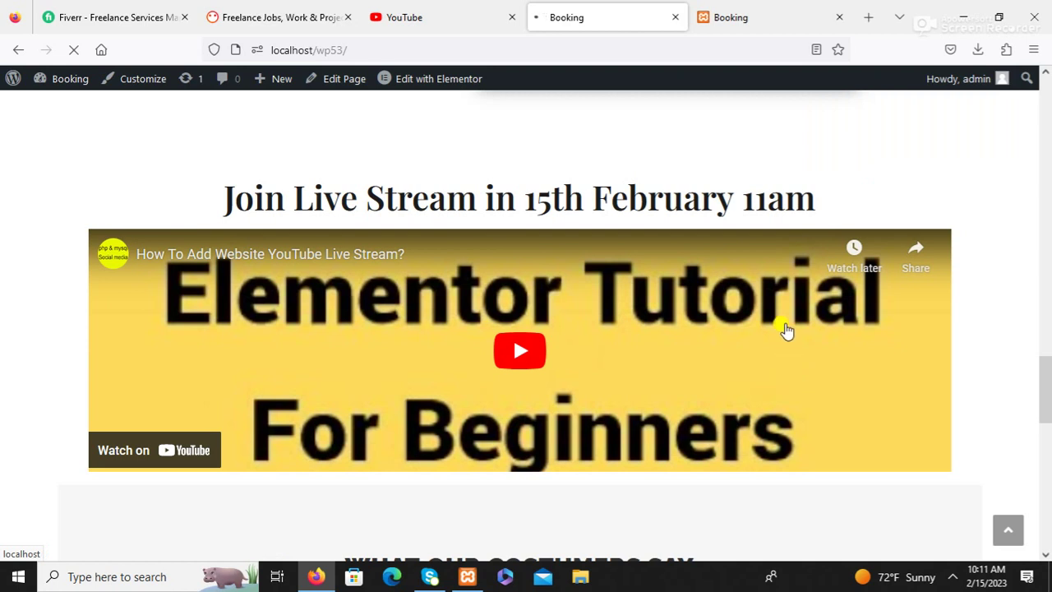
left_click(839, 17)
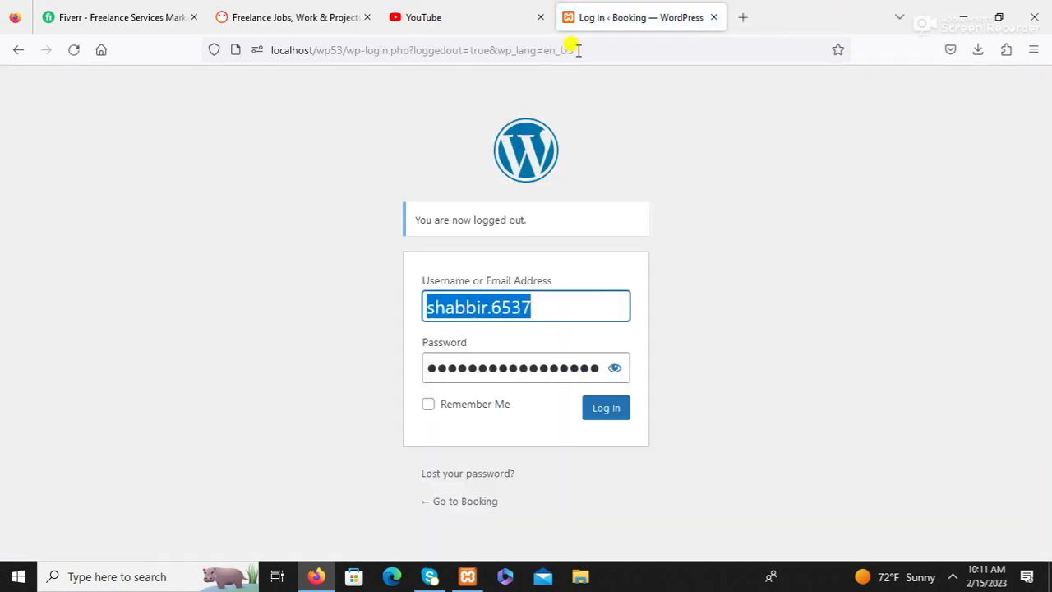
- Load the site's home page at localhost/wp53/ as a visitor and open the embedded stream on YouTube
left_click_drag(576, 49, 331, 41)
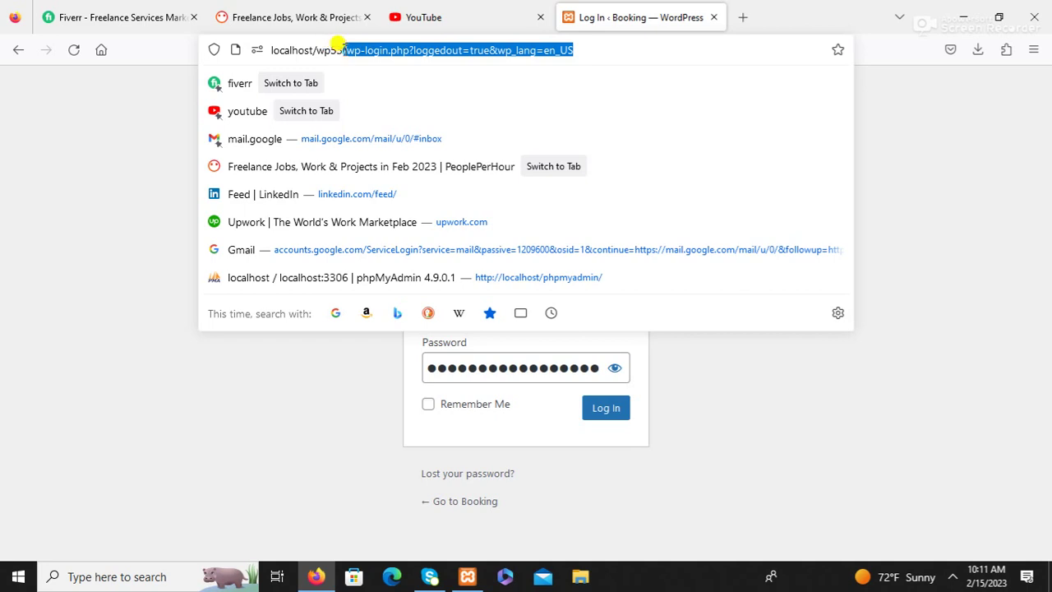
key("BackSpace")
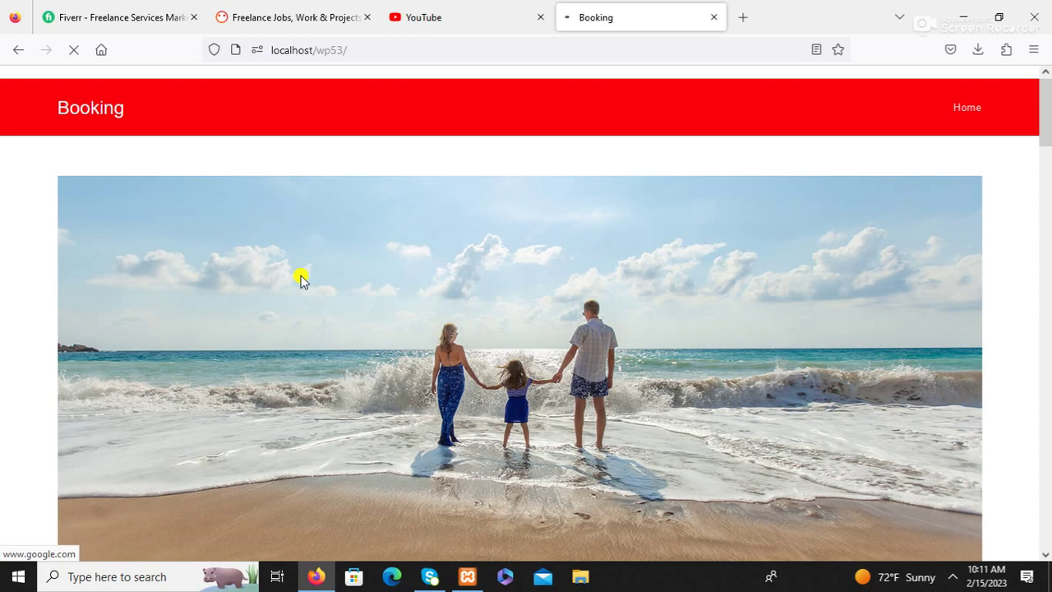
scroll(309, 270, "down", 20)
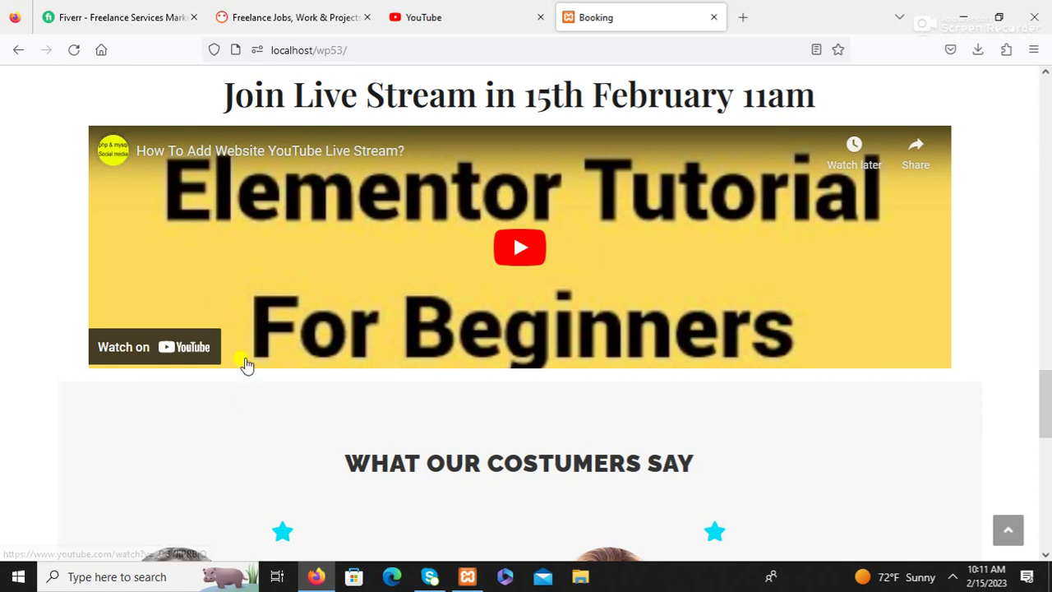
left_click(117, 353)
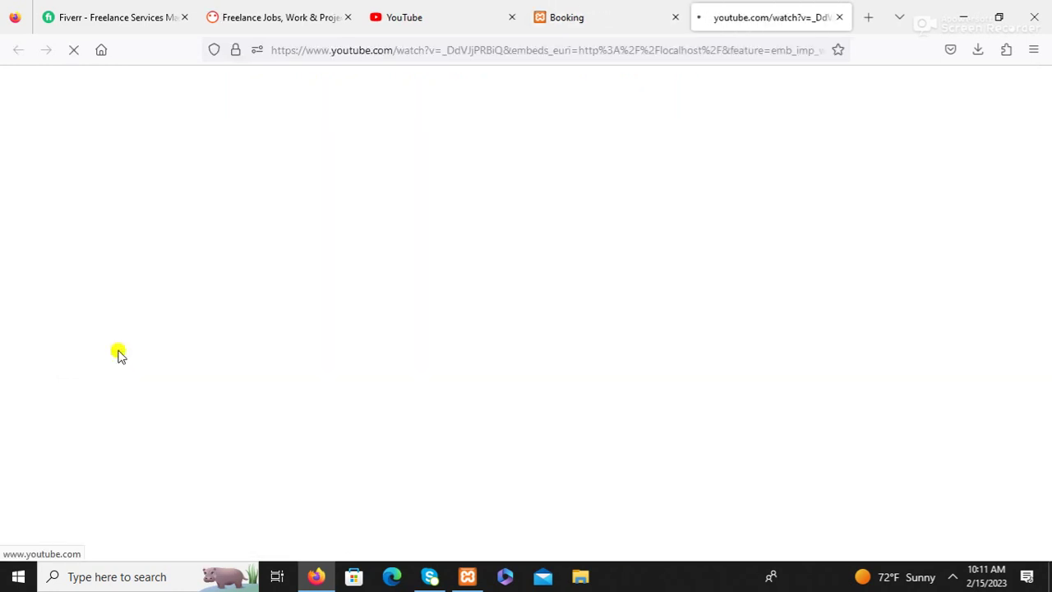